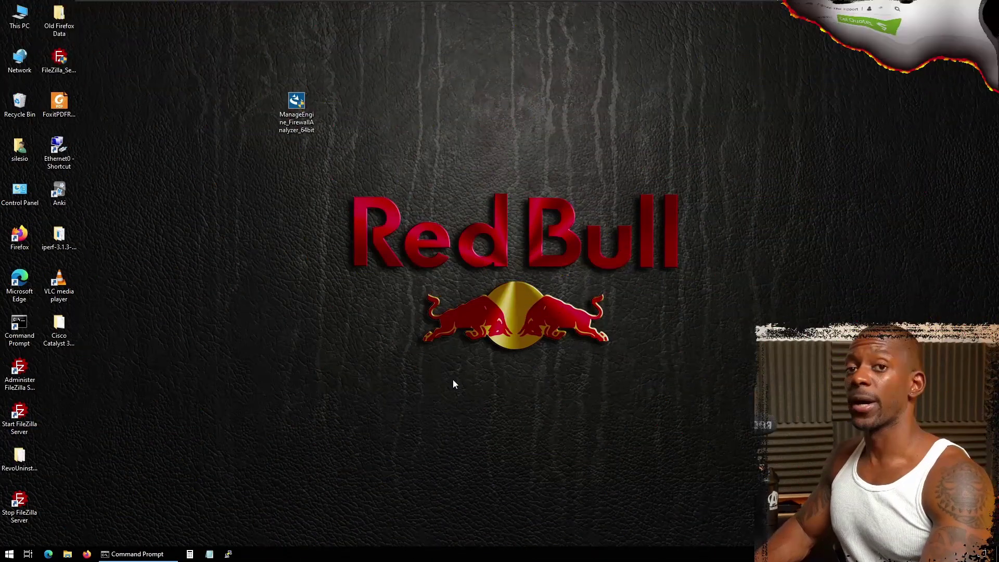
# Step: Launch the Firewall Analyzer installer and grant it admin rights and network access, including private networks
pyautogui.doubleClick(295, 107)
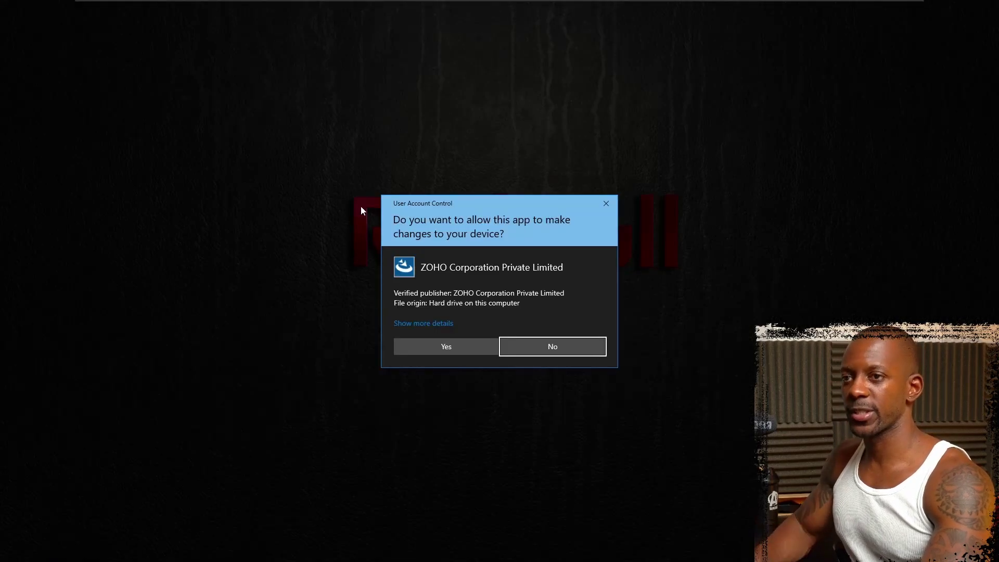
pyautogui.click(428, 344)
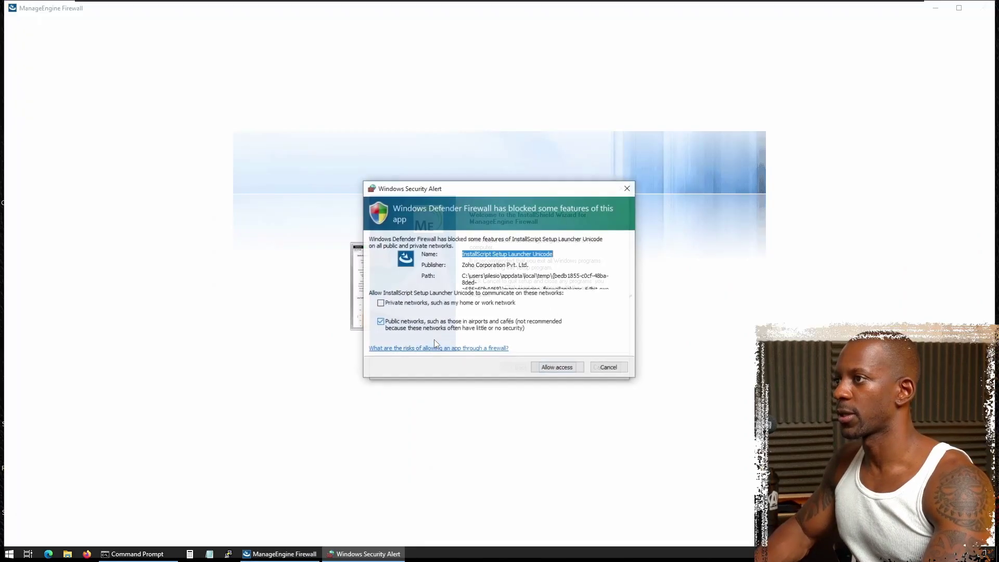
pyautogui.click(414, 304)
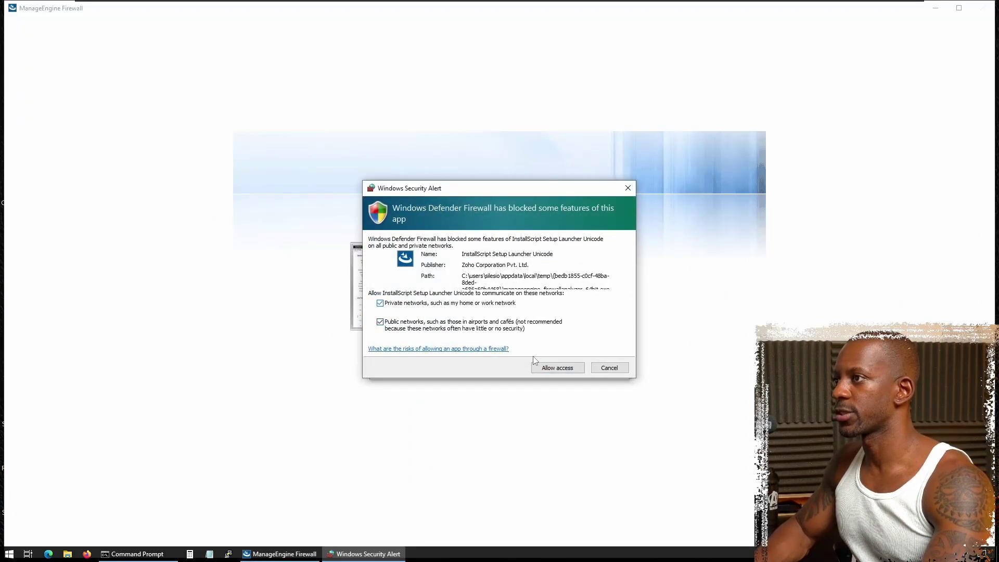
pyautogui.click(567, 370)
# Step: Accept the license, keep the default folder and ports 8060/8061, and skip registration
pyautogui.click(566, 368)
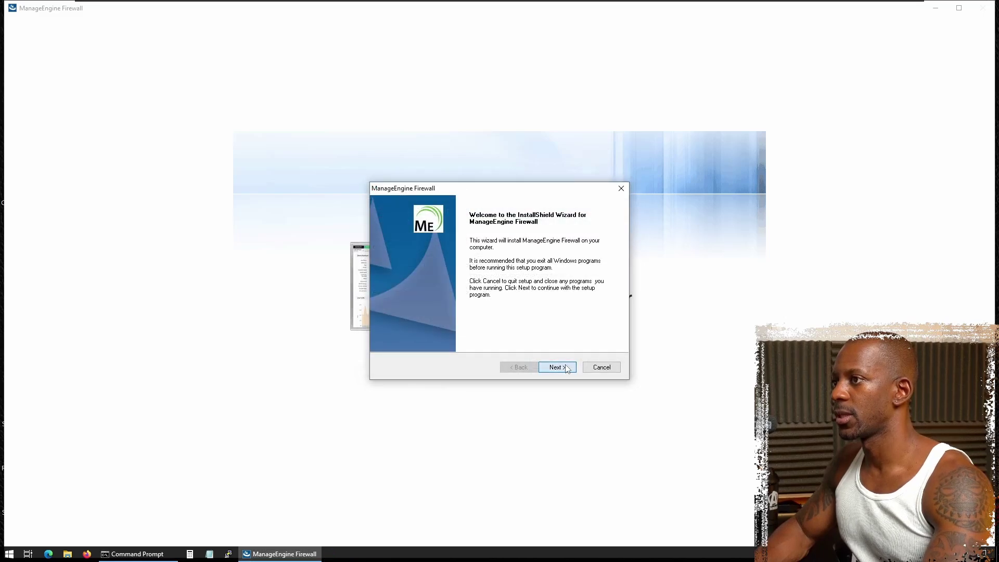
pyautogui.click(567, 368)
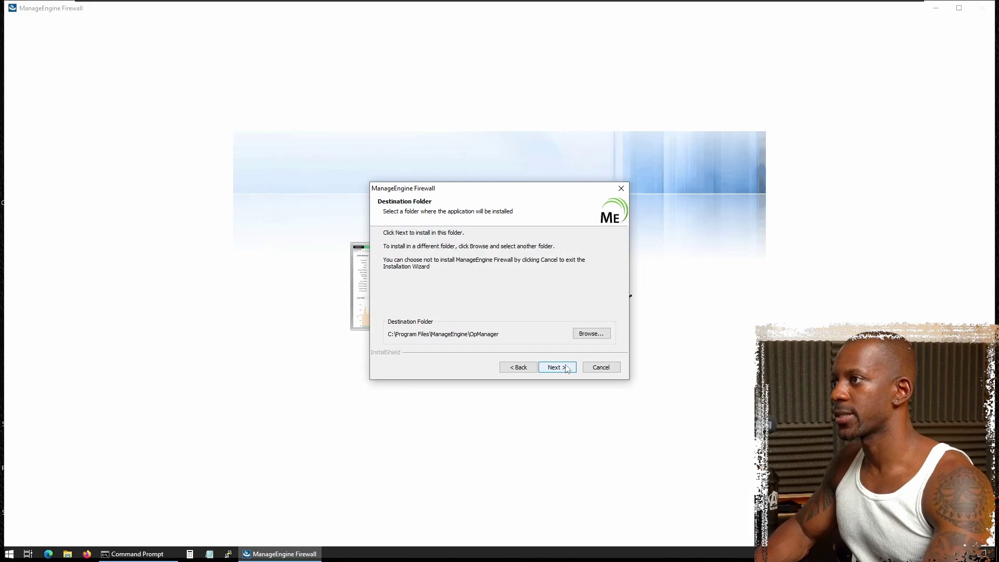
pyautogui.click(567, 368)
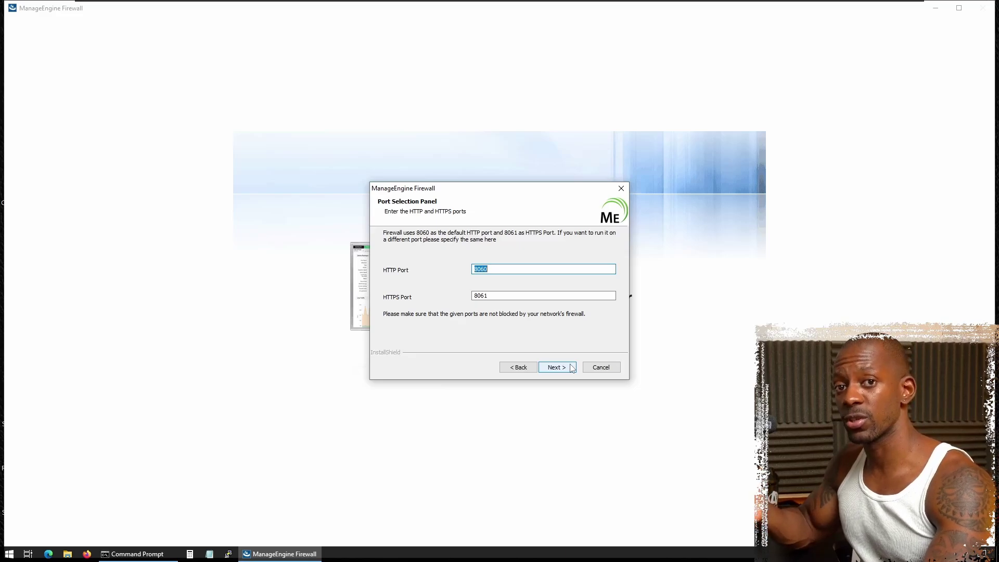
pyautogui.click(572, 369)
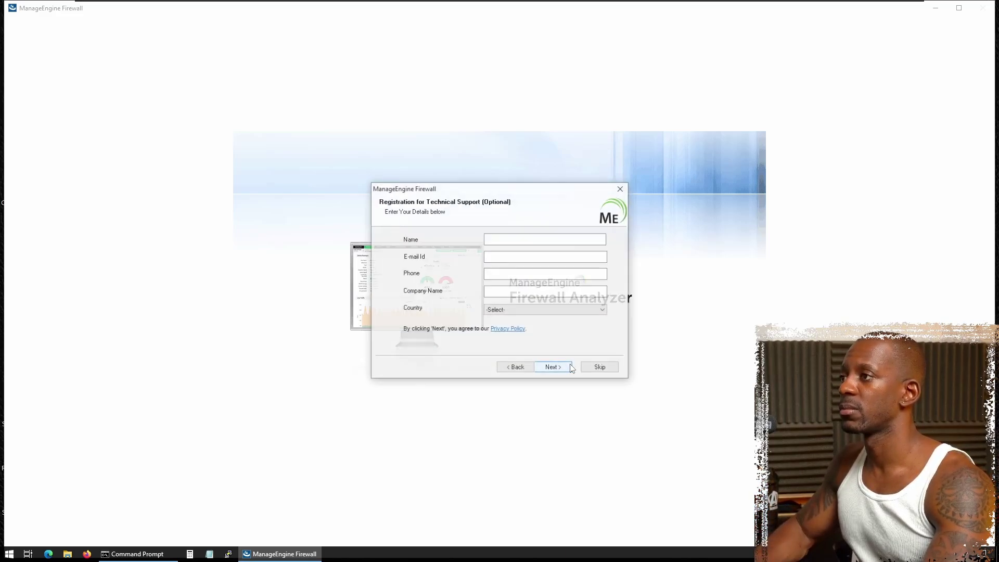
pyautogui.click(601, 370)
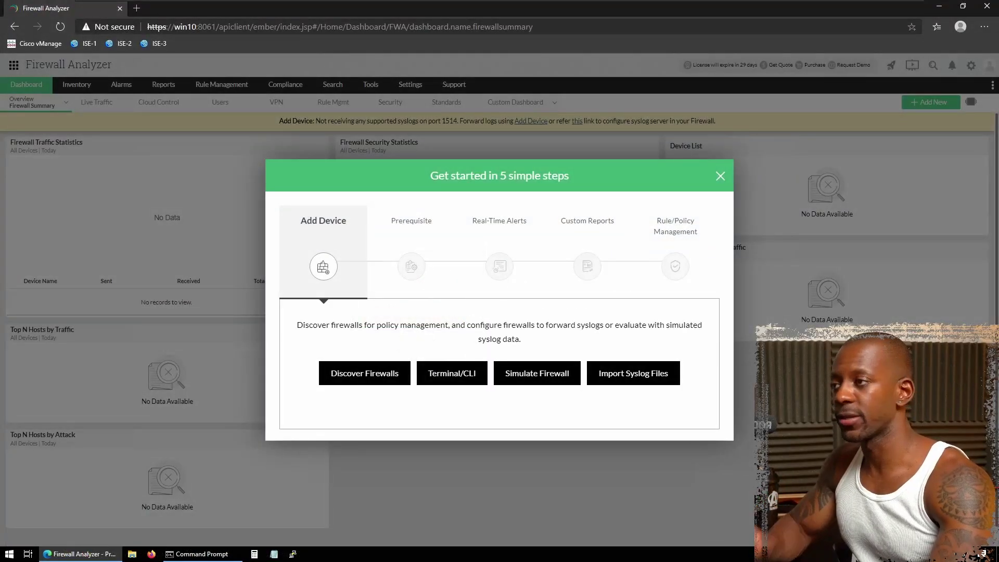
# Step: Close the 'Get started in 5 simple steps' guide on the Firewall Analyzer dashboard
pyautogui.click(720, 177)
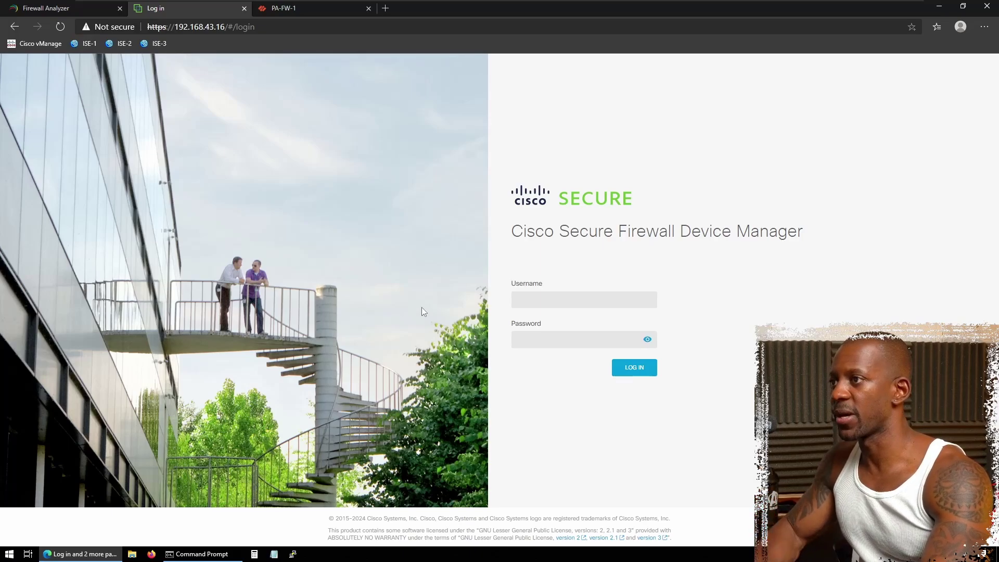
# Step: Sign in to Cisco Secure Firewall Device Manager with the admin credentials
pyautogui.click(584, 299)
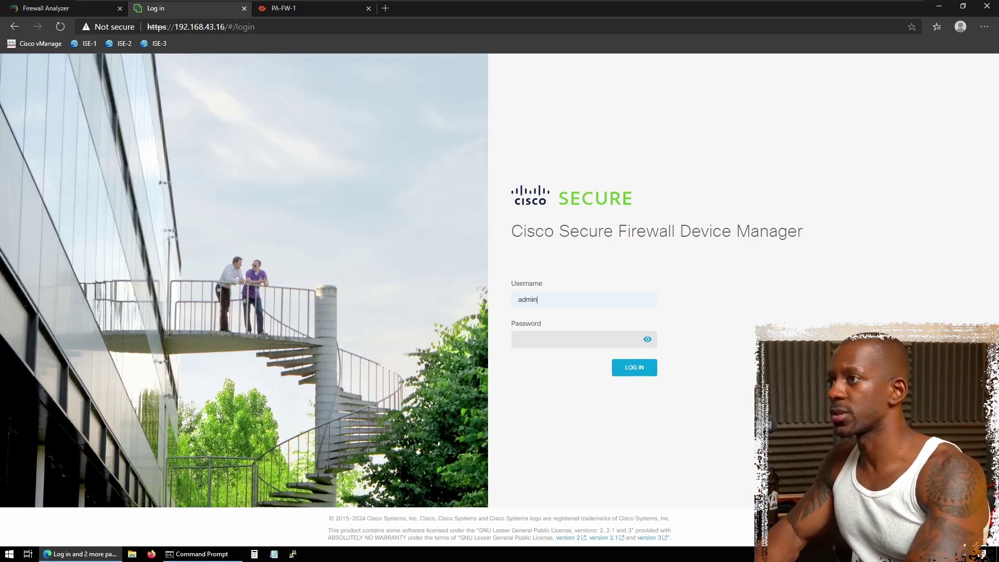
pyautogui.click(578, 339)
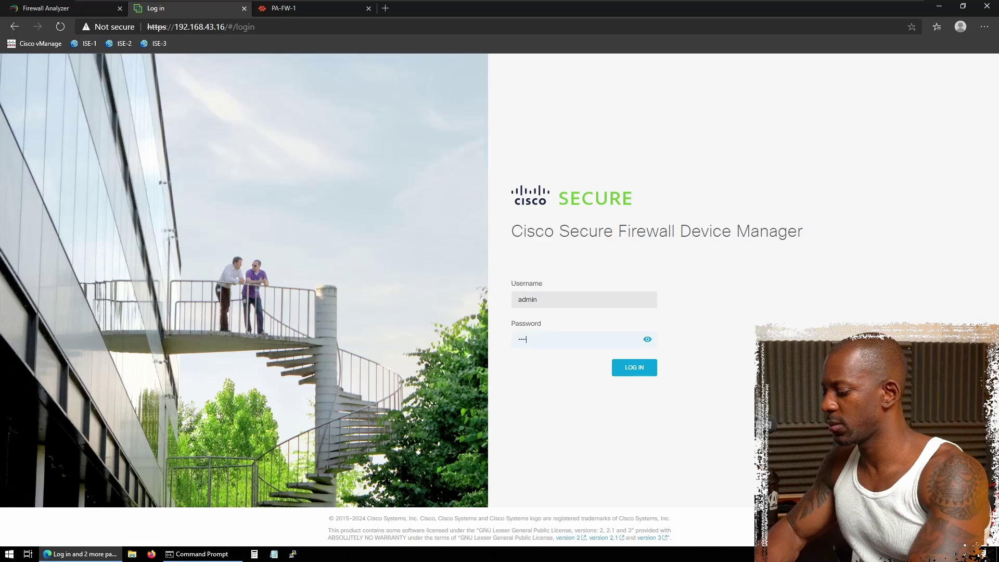
pyautogui.press('Return')
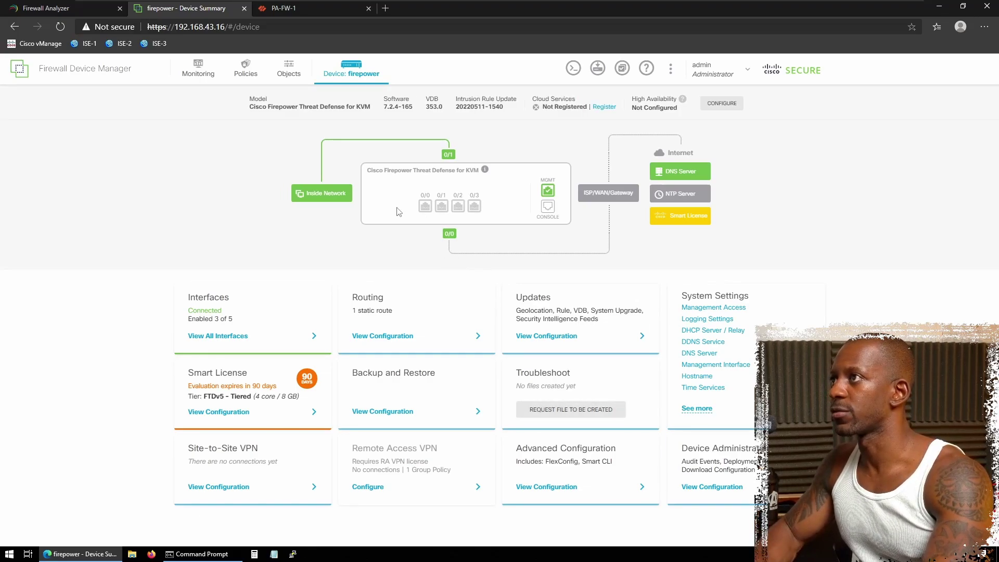
# Step: In PERMIT_LAN_TO_INTERNET's logging settings, start creating a new syslog server for connection events
pyautogui.click(246, 76)
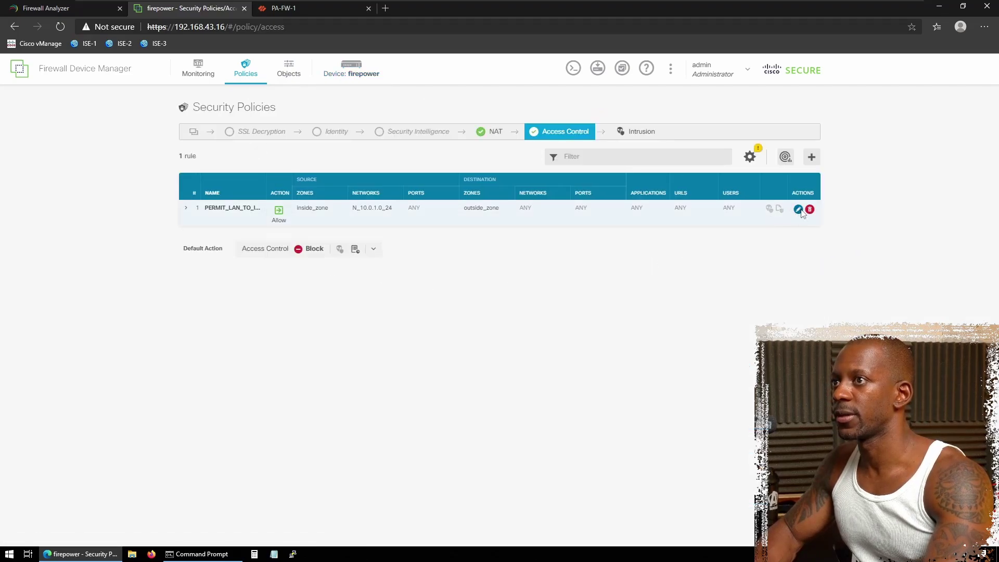
pyautogui.click(800, 210)
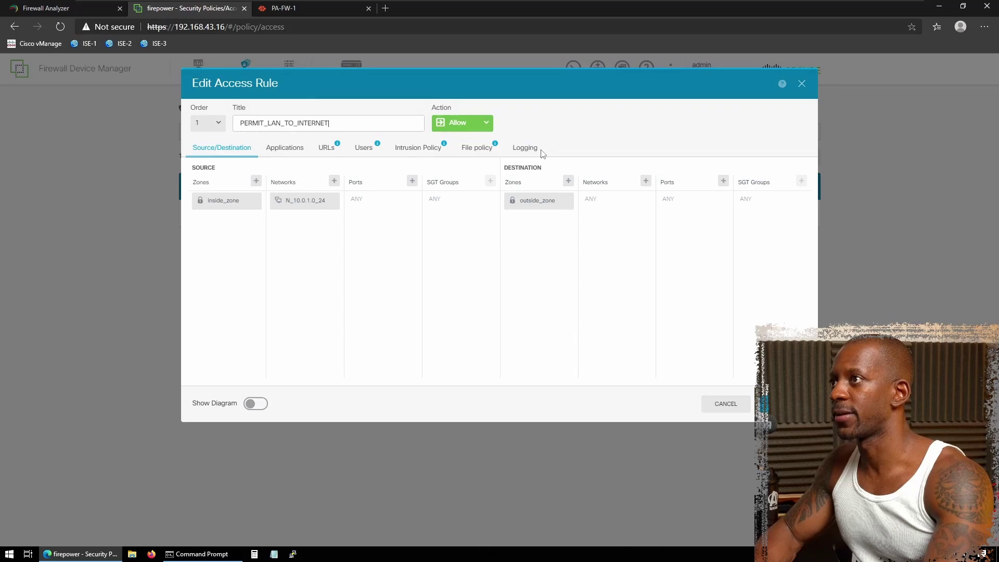
pyautogui.click(530, 151)
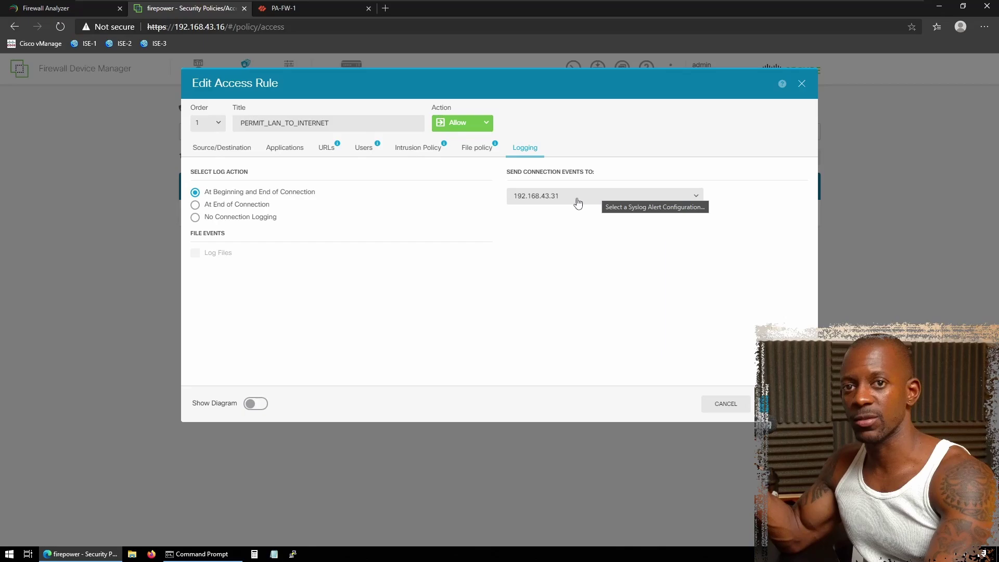
pyautogui.click(228, 557)
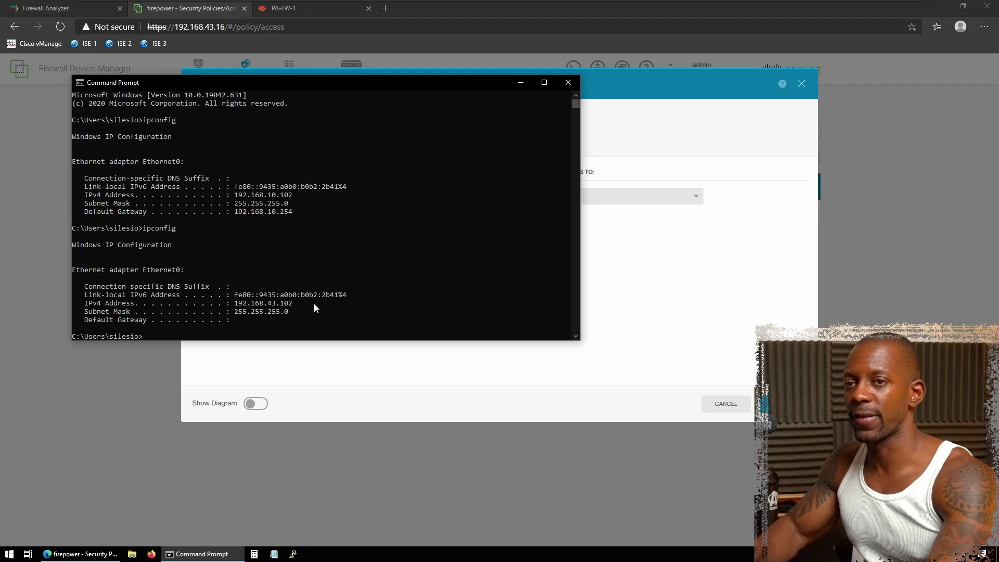
pyautogui.click(664, 245)
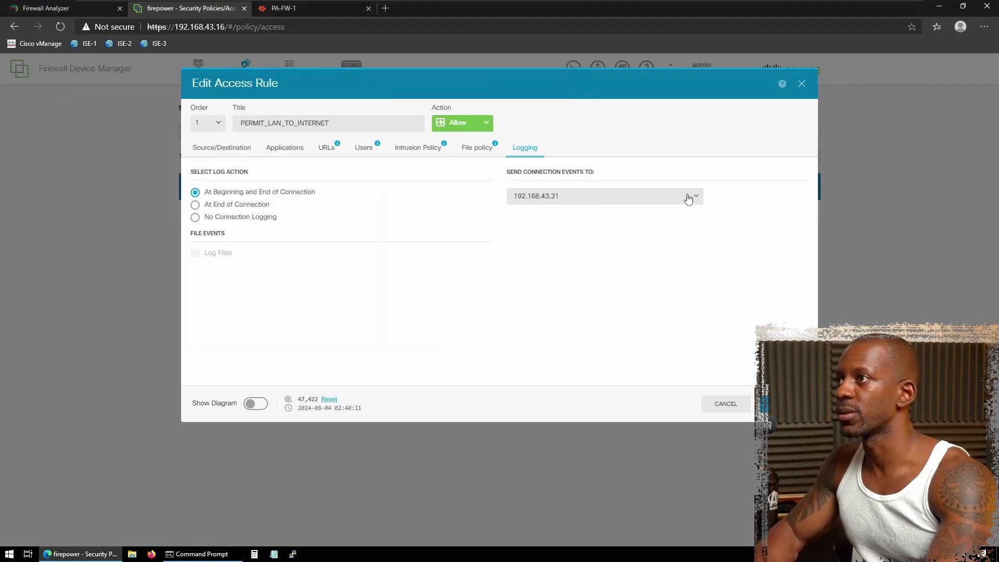
pyautogui.click(688, 199)
pyautogui.click(539, 237)
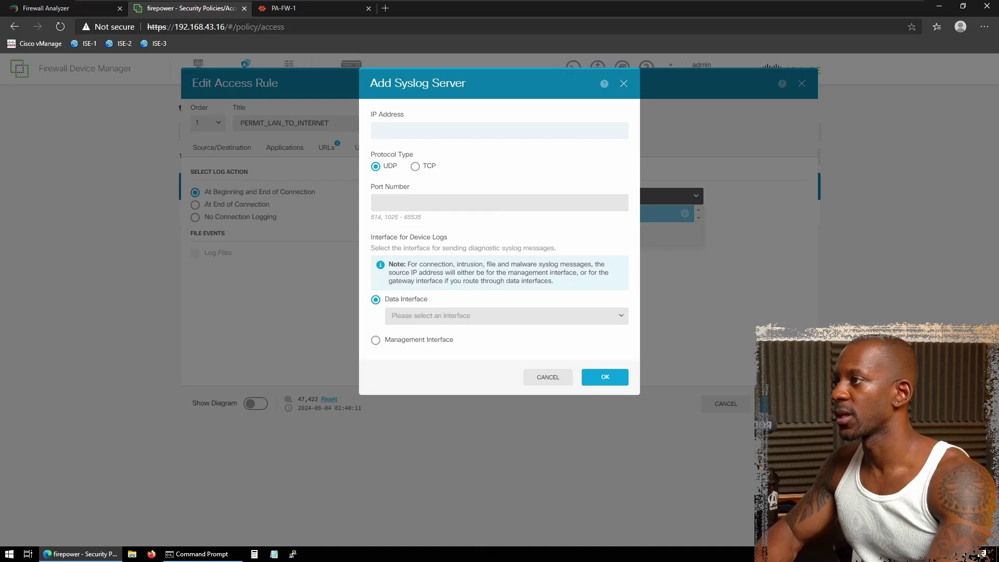
# Step: Add syslog server 192.168.43.102 on UDP port 1514 using the Management Interface
pyautogui.write('192.168')
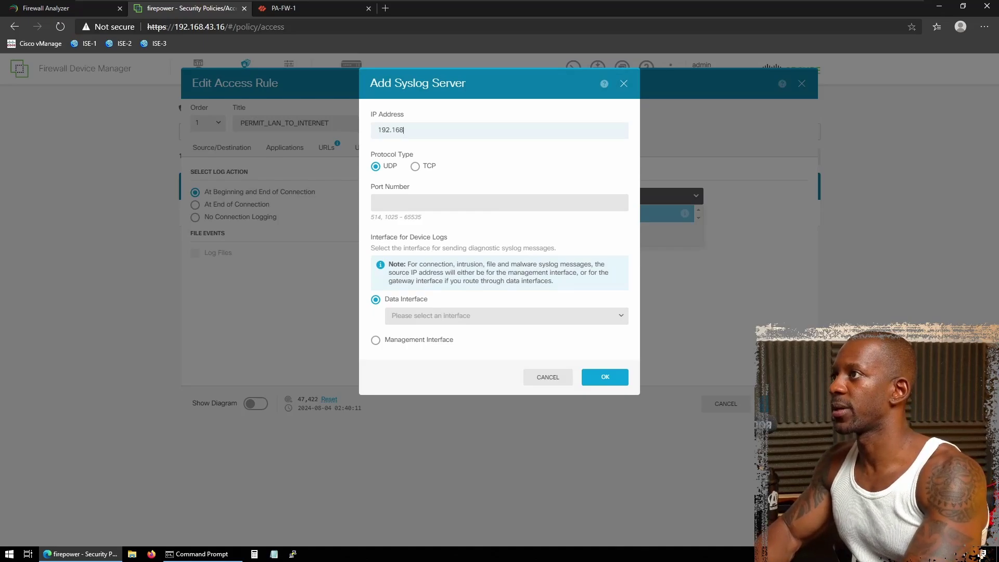
pyautogui.write('.43.102')
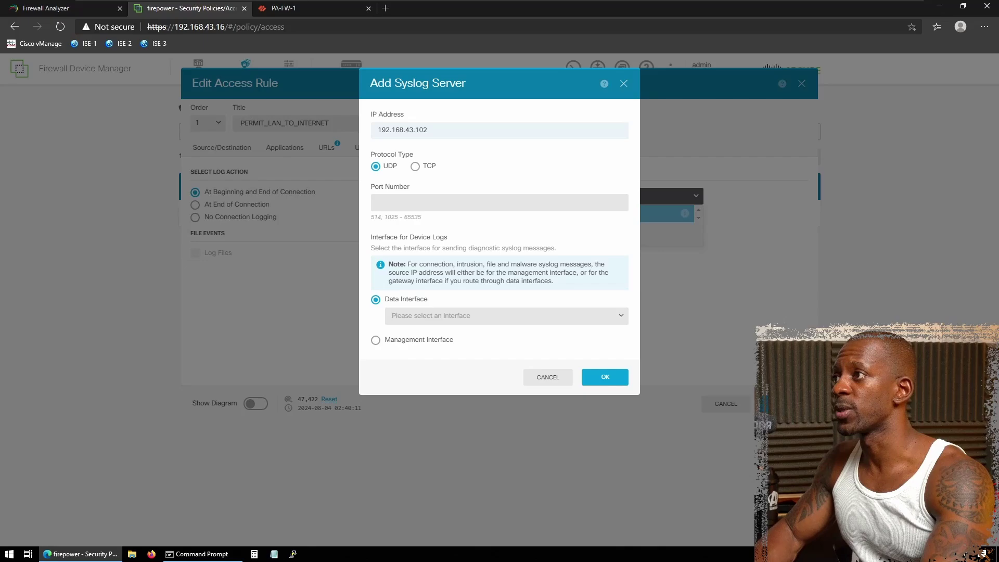
pyautogui.click(378, 202)
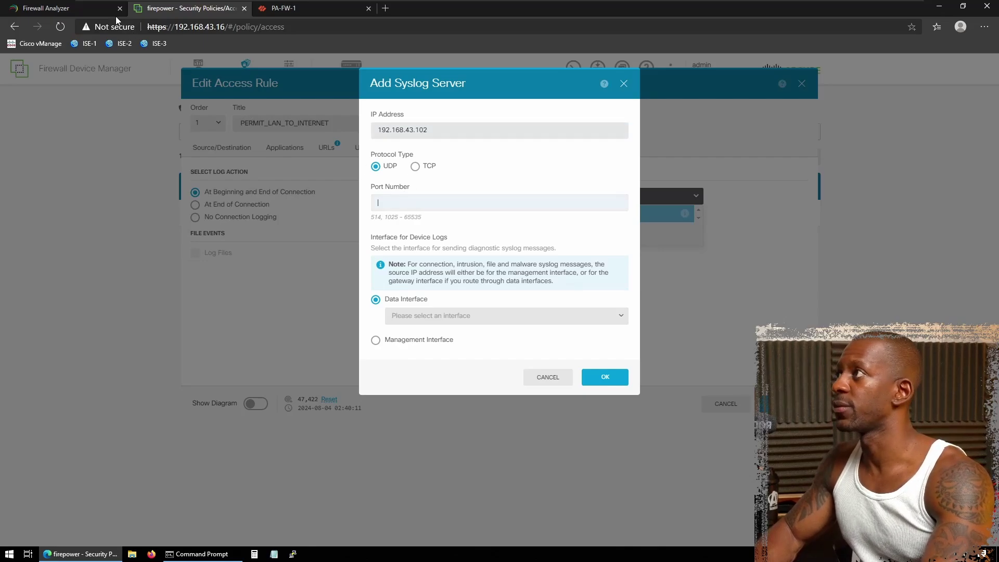
pyautogui.click(68, 7)
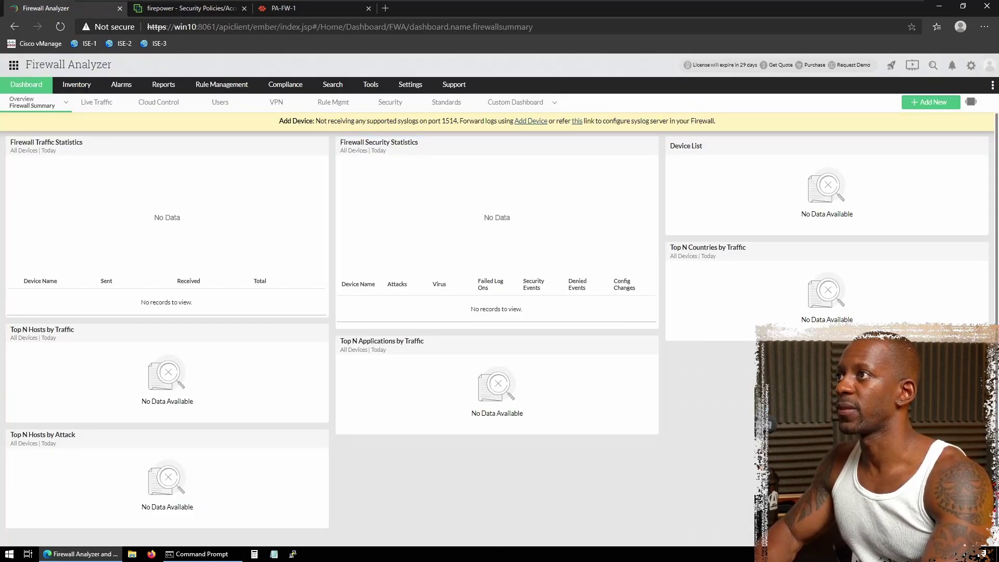
pyautogui.click(197, 7)
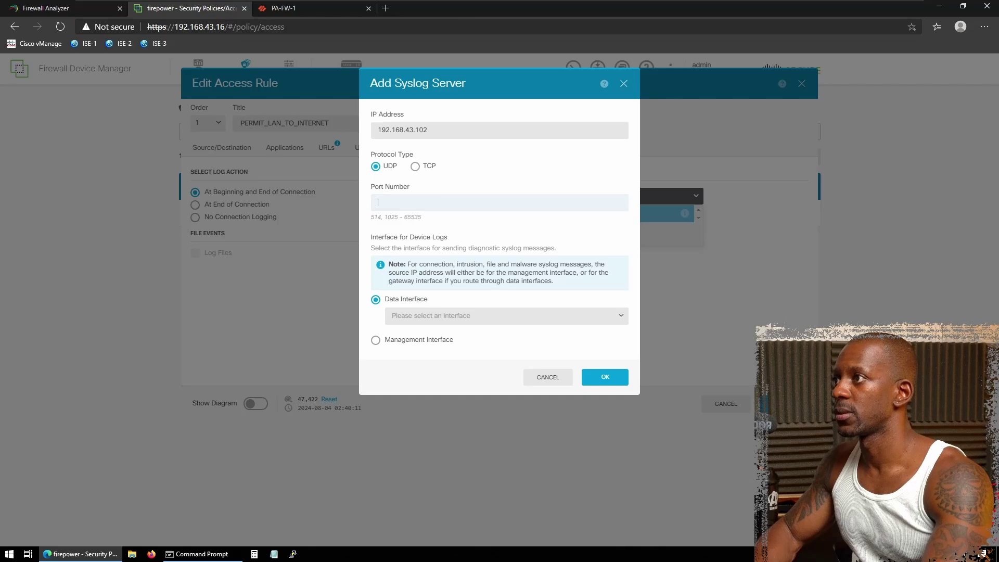
pyautogui.write('514')
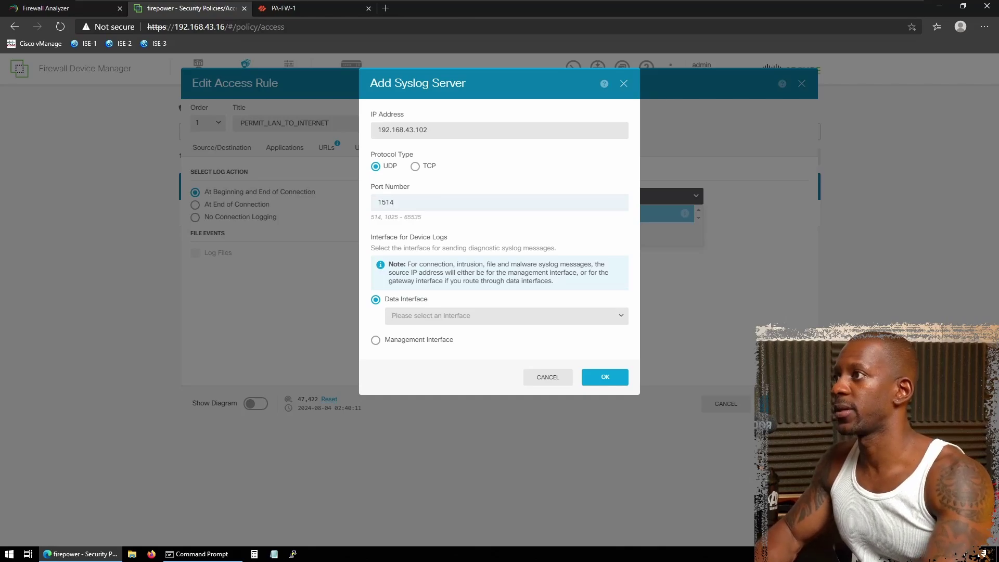
pyautogui.click(420, 341)
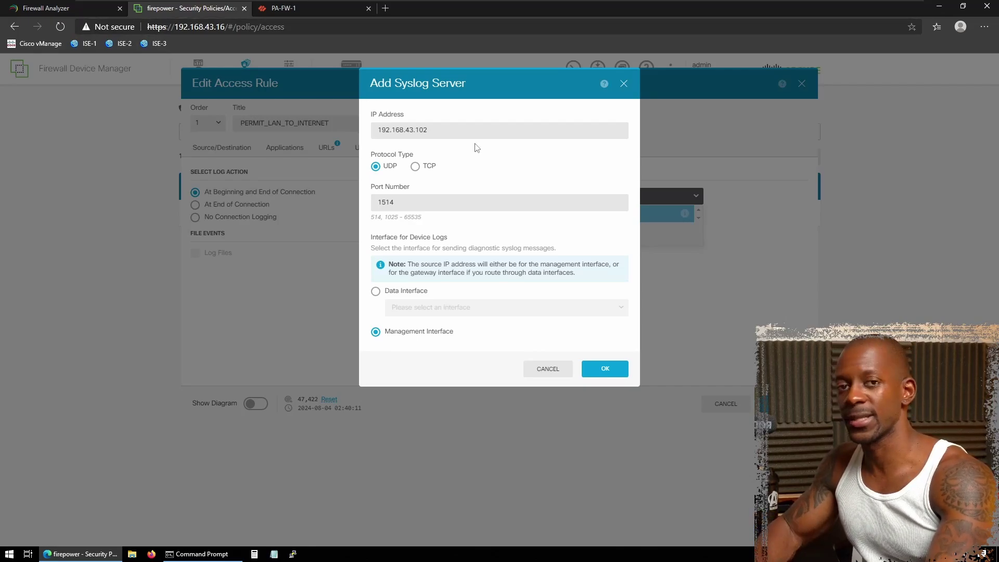
pyautogui.click(591, 369)
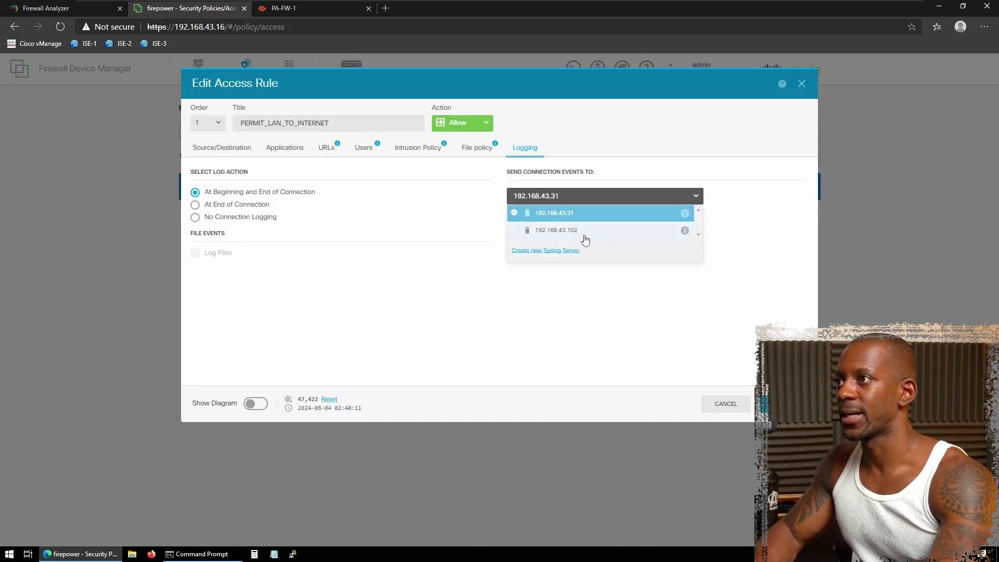
# Step: Send connection events from the rule and the default action to 192.168.43.102, then review pending changes
pyautogui.click(556, 230)
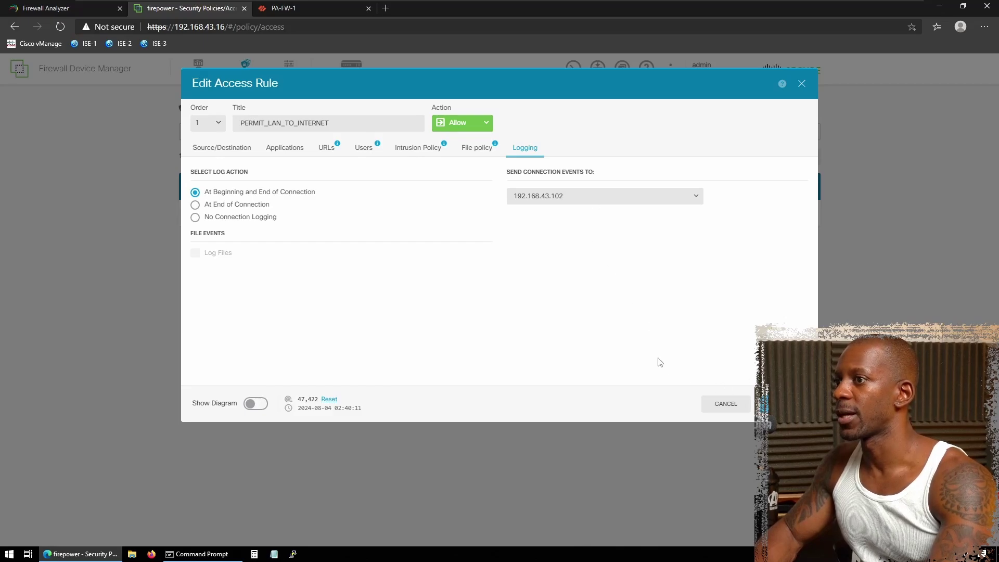
pyautogui.press('Return')
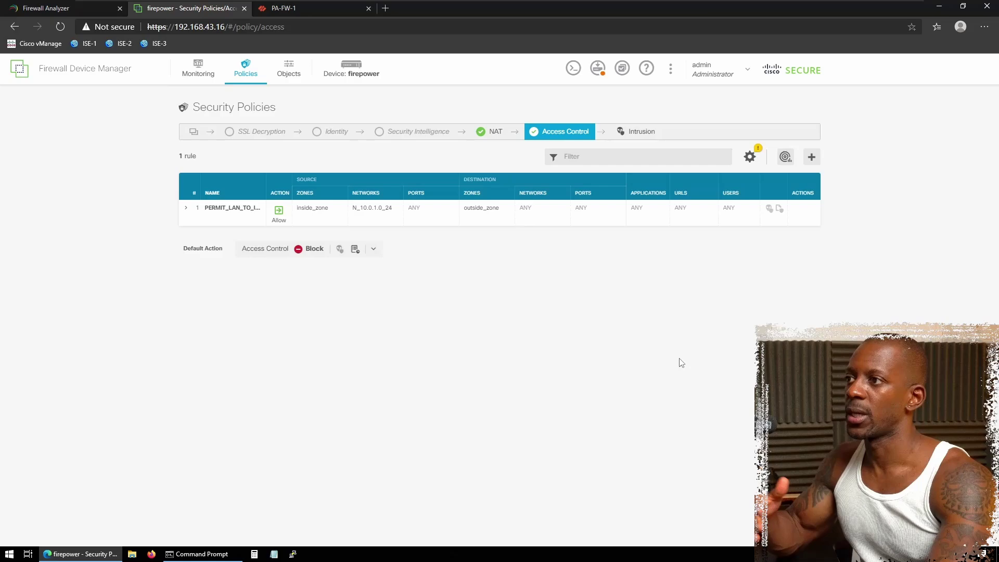
pyautogui.click(375, 249)
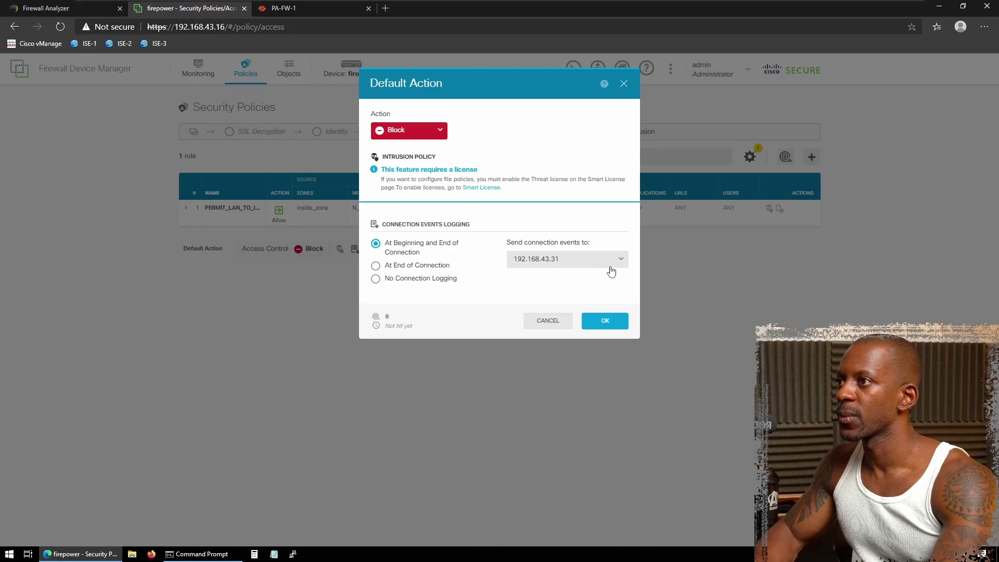
pyautogui.click(620, 260)
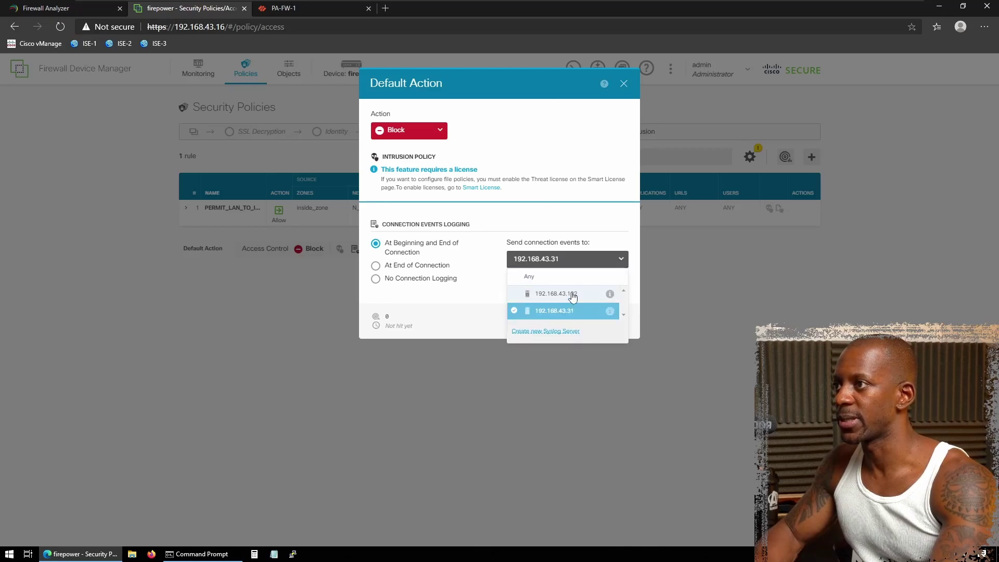
pyautogui.click(570, 294)
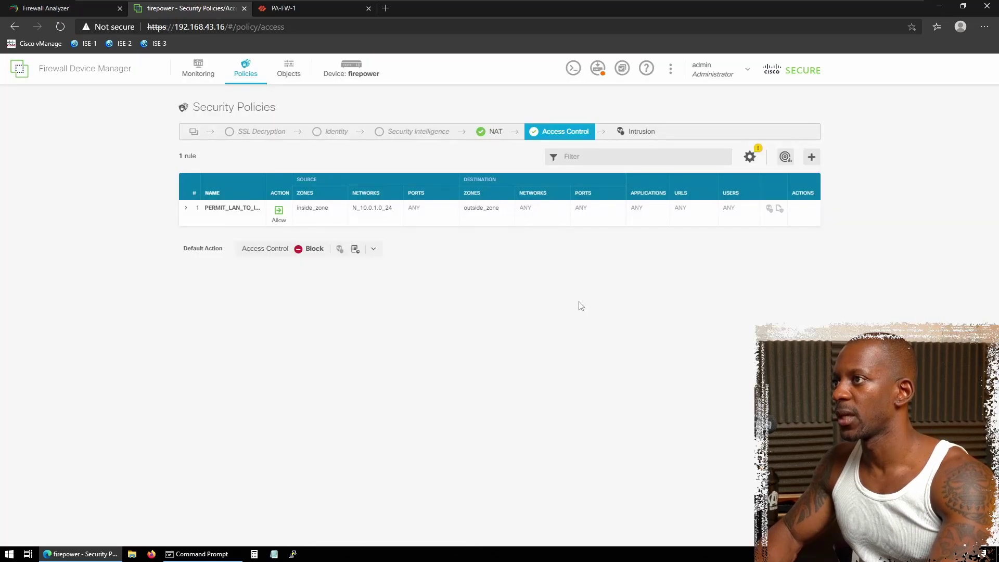
pyautogui.click(597, 68)
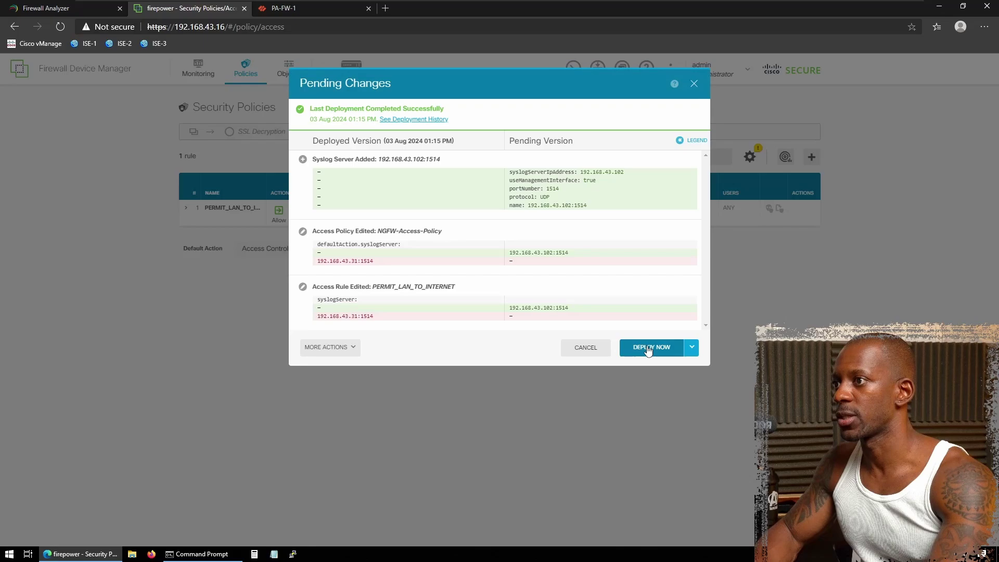
# Step: Deploy the pending syslog changes and move to the PA-FW-1 dashboard tab
pyautogui.click(648, 350)
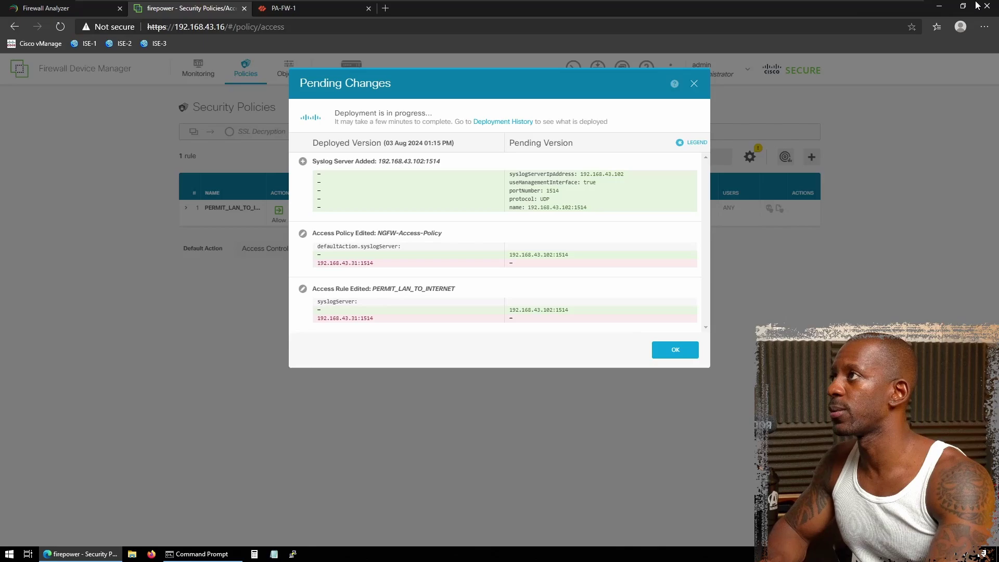
pyautogui.click(329, 11)
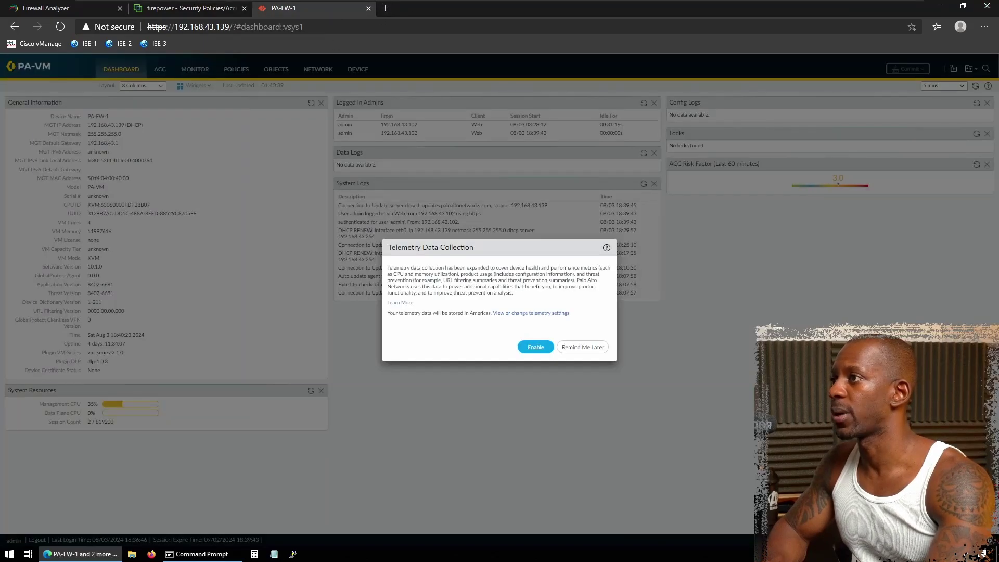
# Step: Dismiss the telemetry prompt with Remind Me Later and go to Device > Server Profiles > Syslog
pyautogui.click(583, 348)
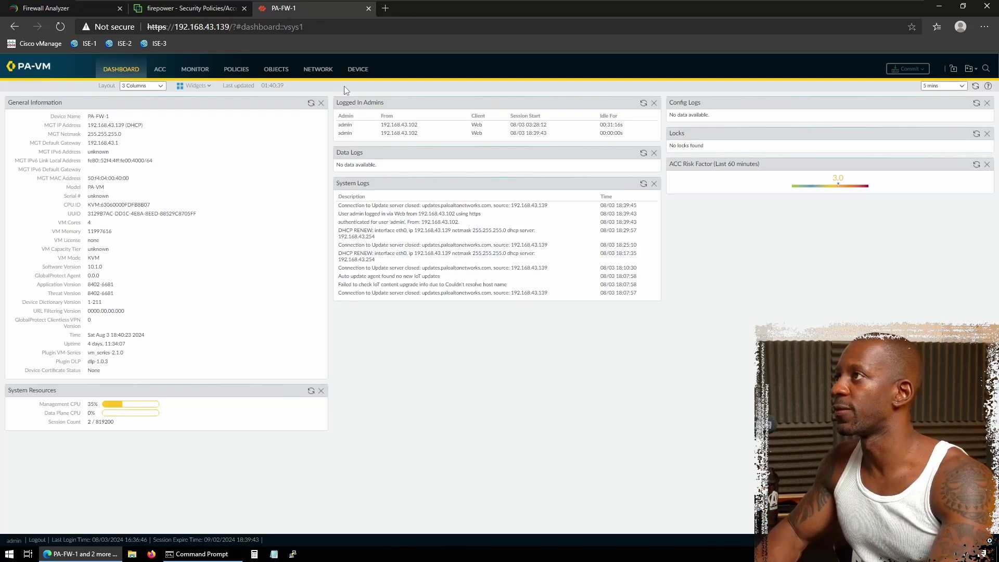
pyautogui.click(356, 72)
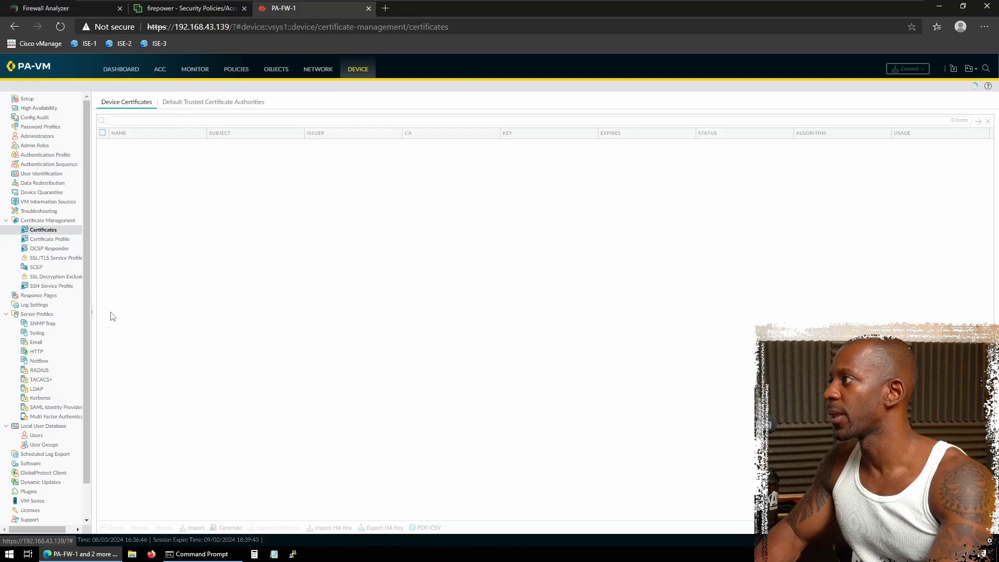
pyautogui.click(43, 334)
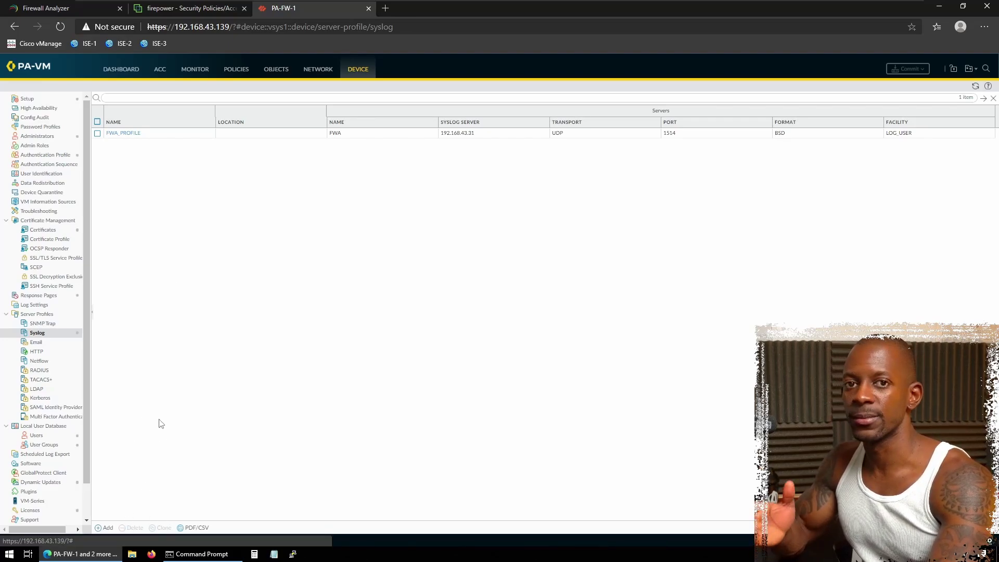
# Step: Create a new syslog server profile named SYSLOG_FWA_PROFILE
pyautogui.click(107, 528)
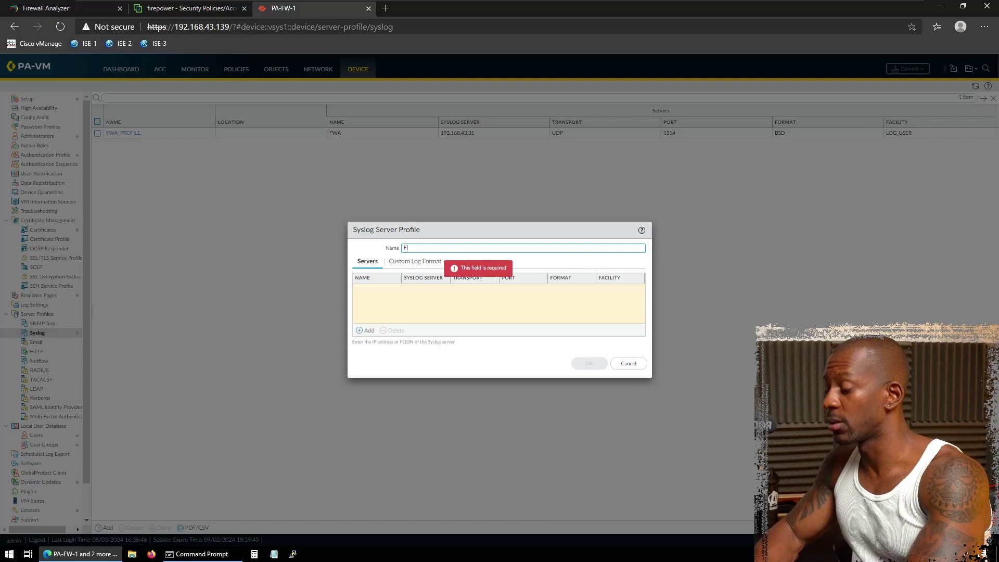
pyautogui.write('URE')
pyautogui.press('BackSpace')
pyautogui.write('IREWALL_')
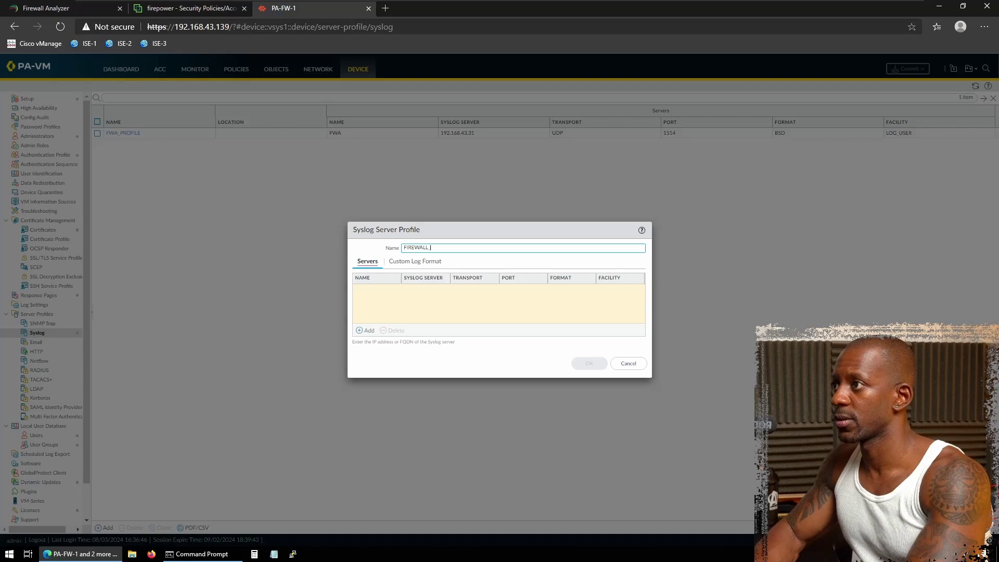
pyautogui.hotkey('ctrl', 'a')
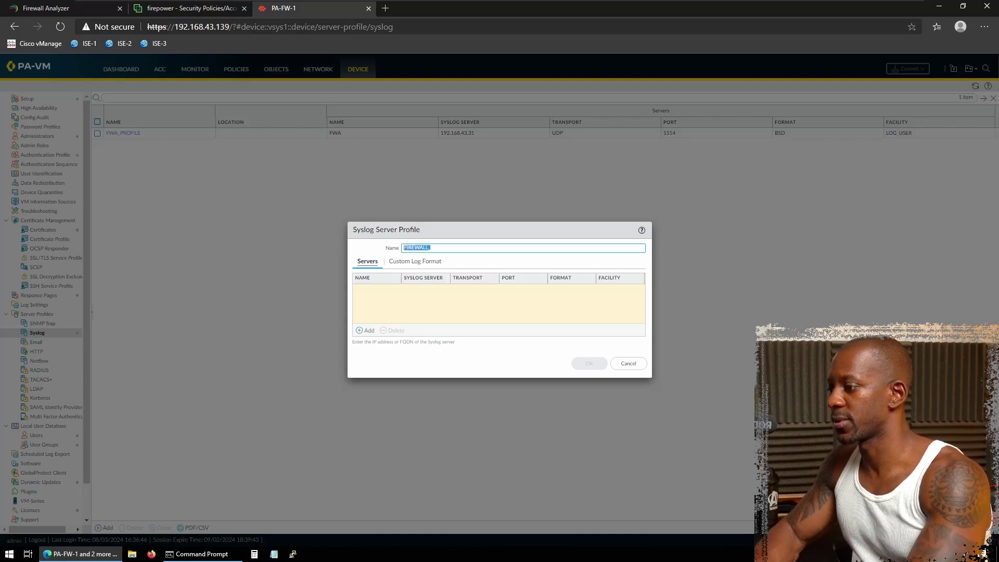
pyautogui.write('SYSLOG_FWA')
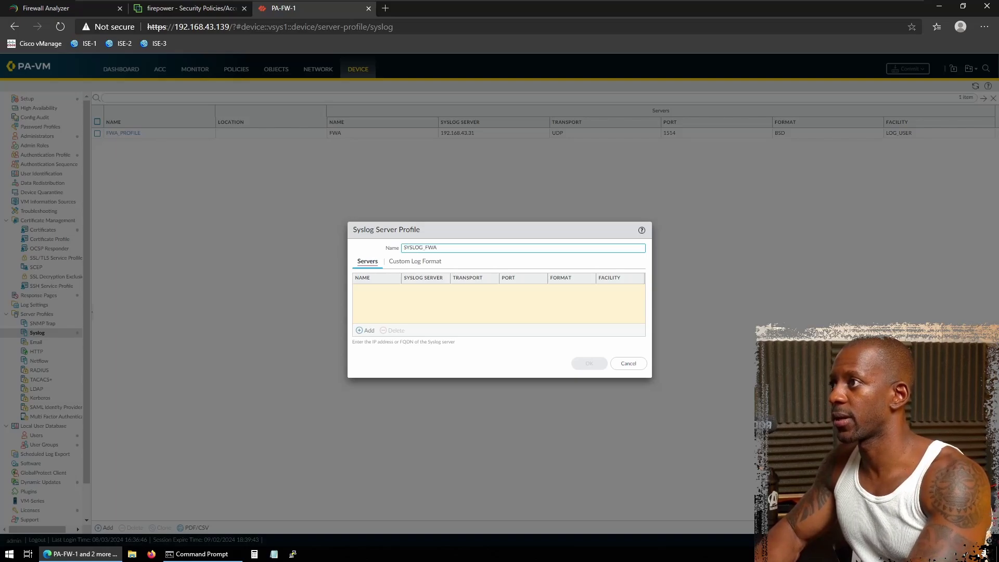
pyautogui.hotkey('ctrl', 'a')
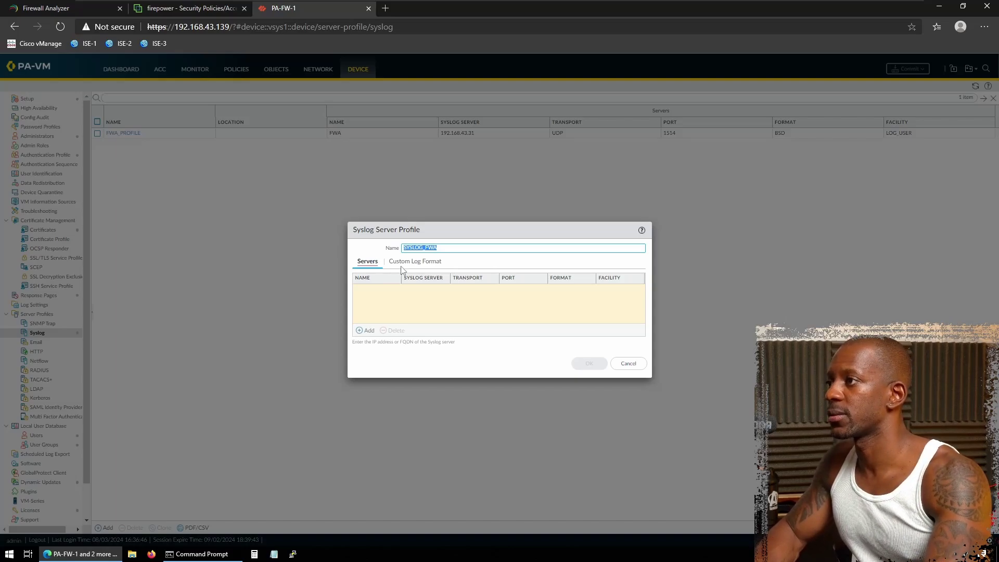
pyautogui.click(438, 248)
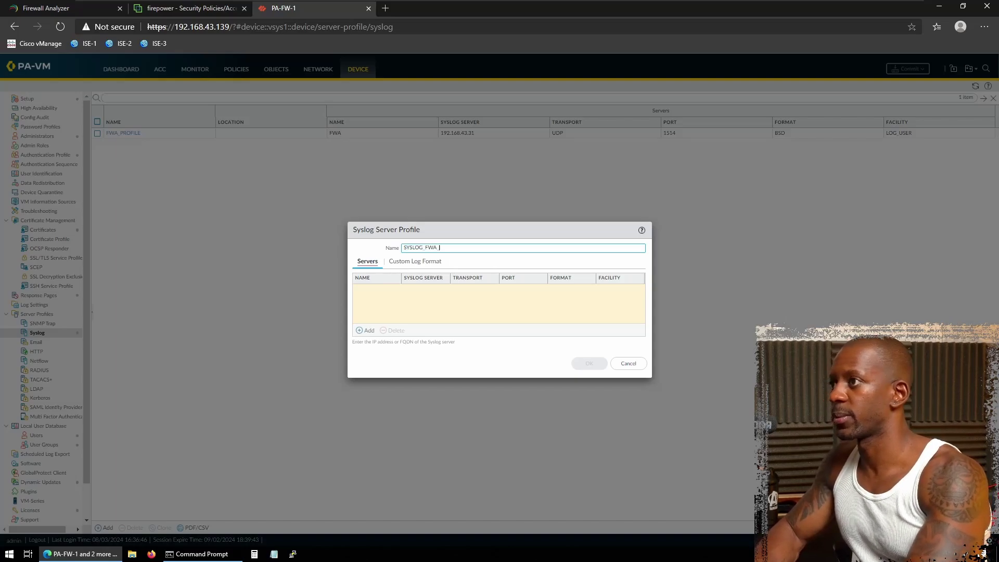
pyautogui.write('_PROFILE')
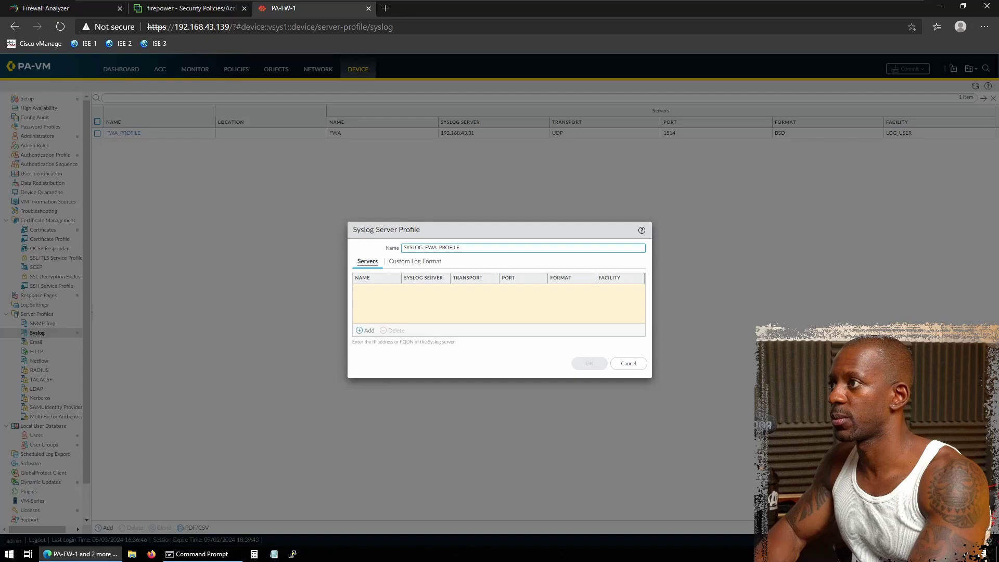
pyautogui.hotkey('ctrl', 'a')
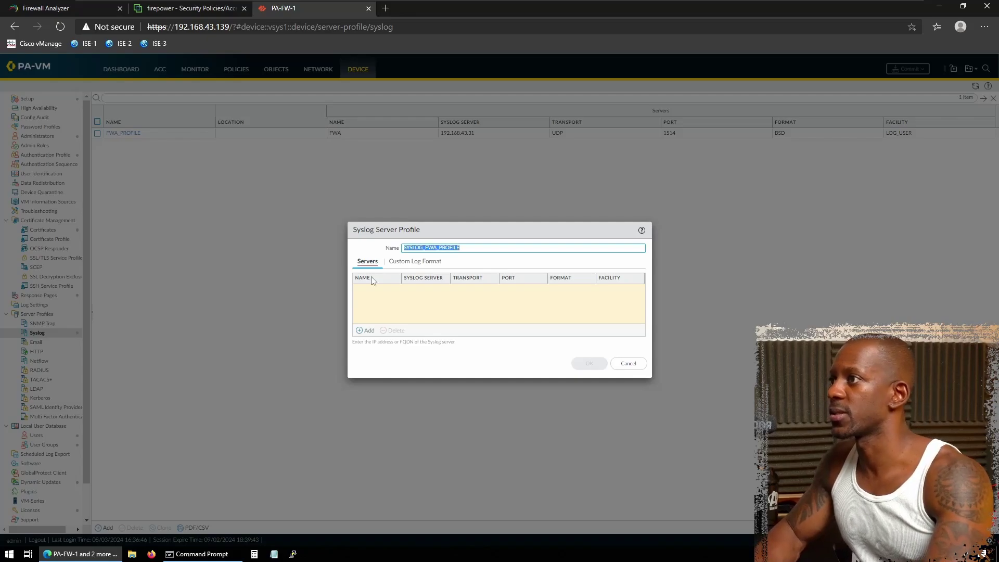
pyautogui.click(377, 309)
# Step: Add server FW_ANALYZER at 192.168.43.102, UDP port 1514, and save the profile
pyautogui.click(369, 331)
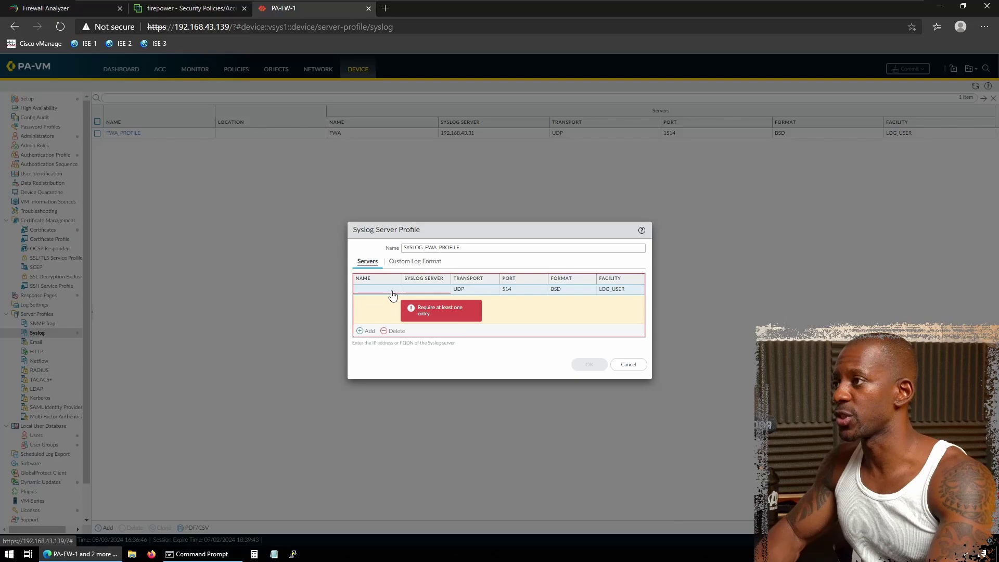
pyautogui.click(390, 289)
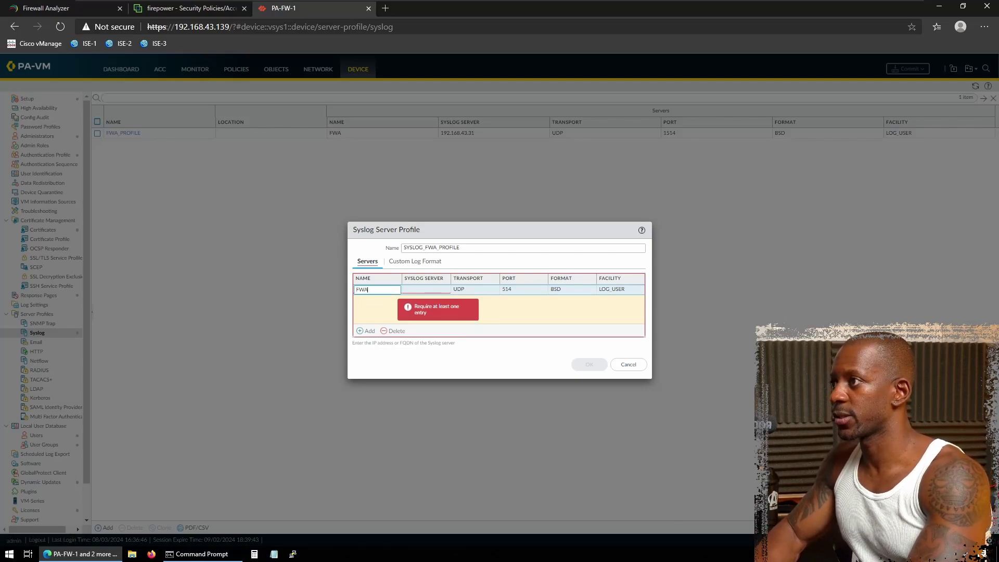
pyautogui.write('FWA_')
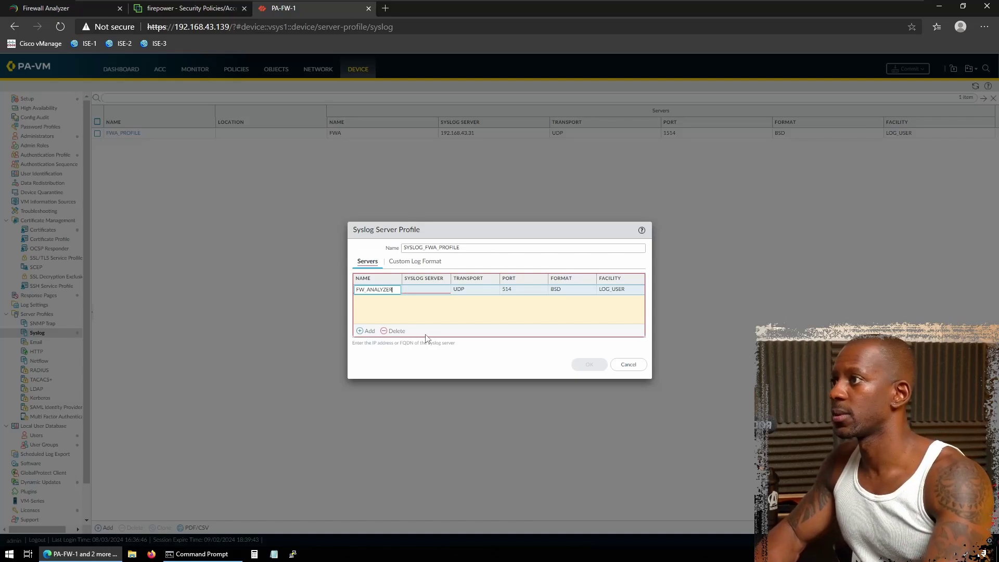
pyautogui.click(423, 294)
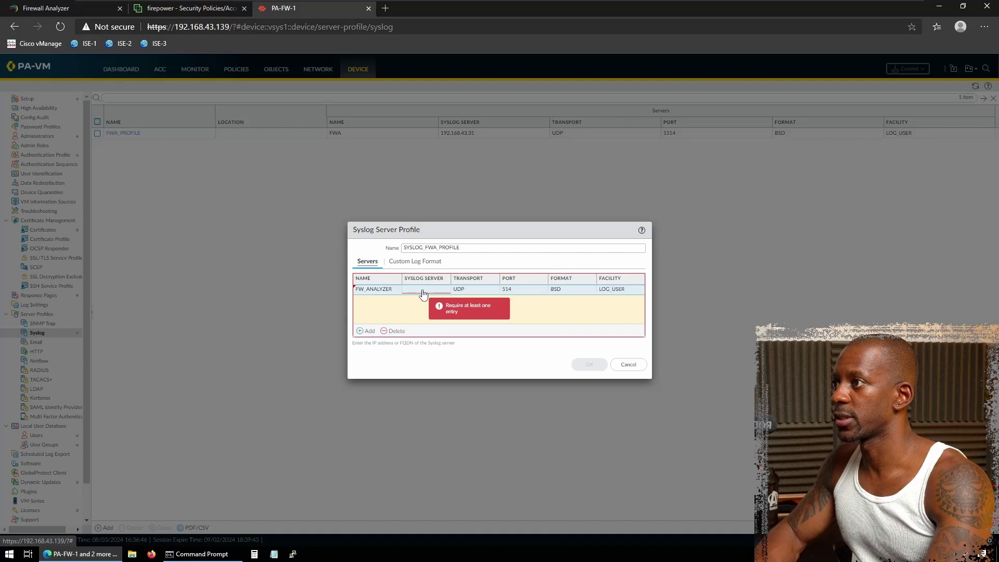
pyautogui.click(423, 293)
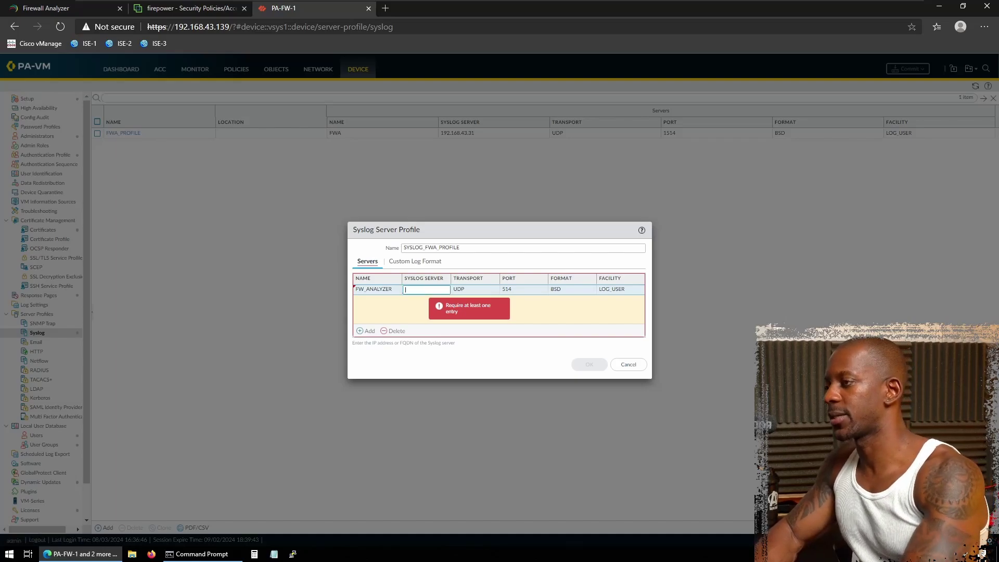
pyautogui.write('192.168.43')
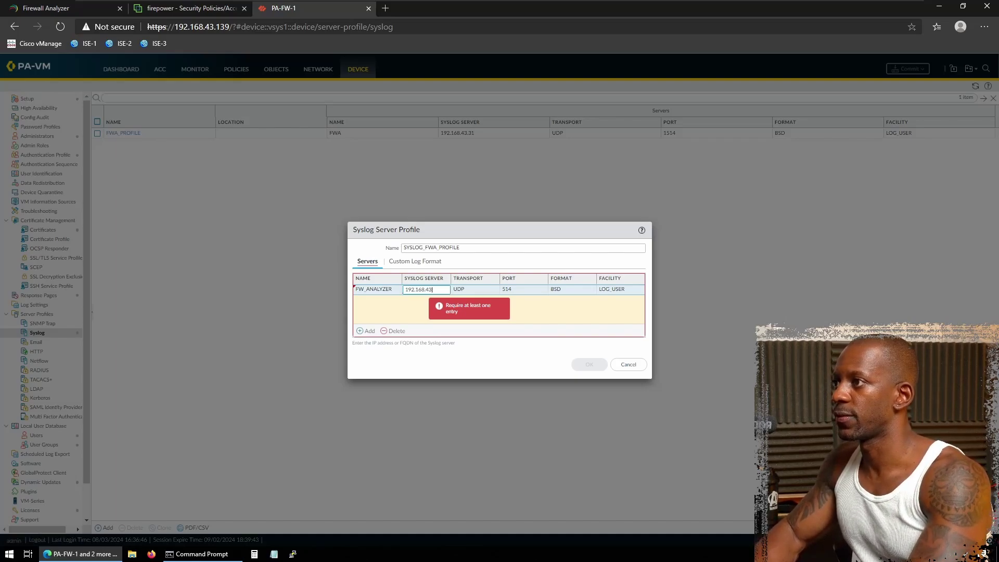
pyautogui.write('.102')
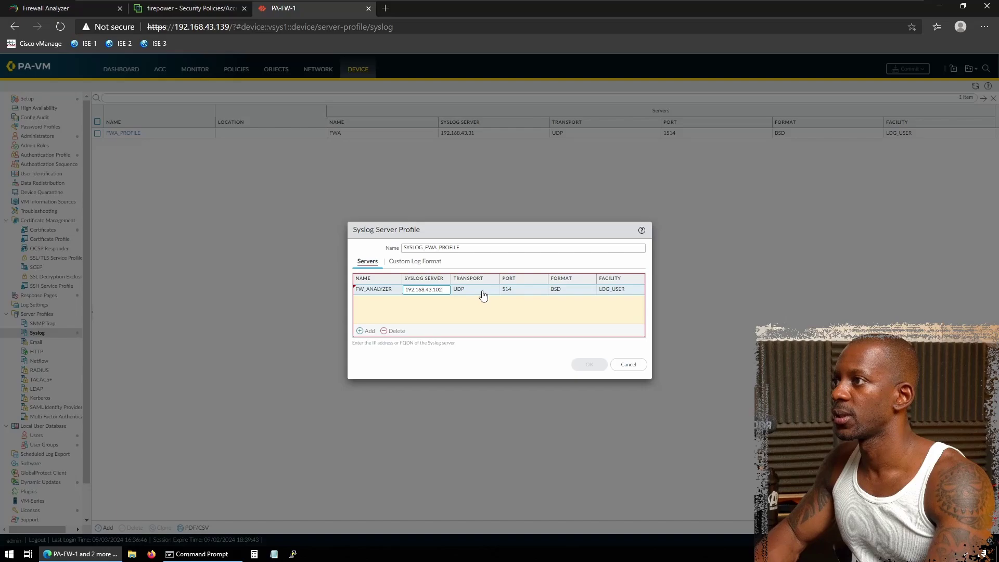
pyautogui.click(514, 291)
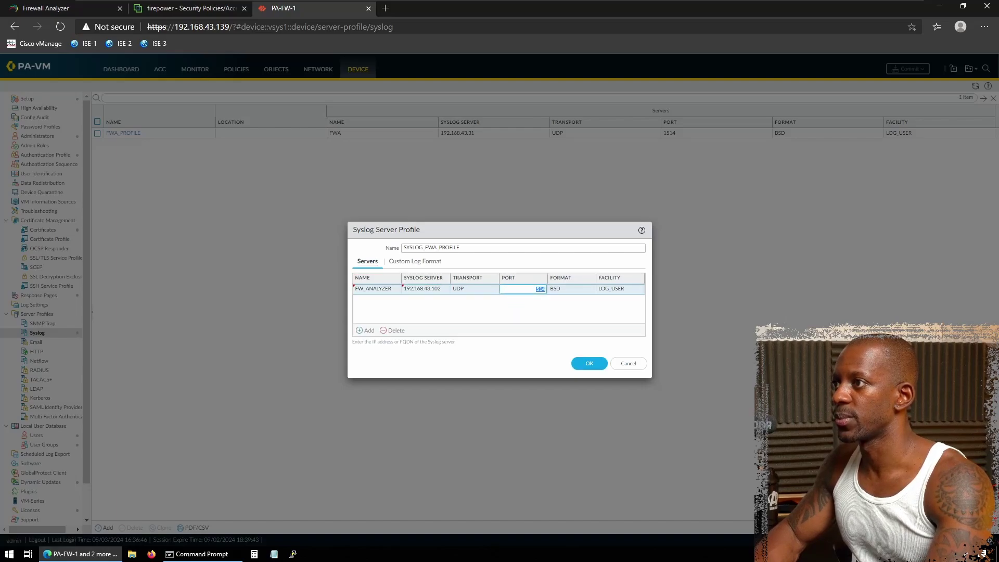
pyautogui.click(543, 315)
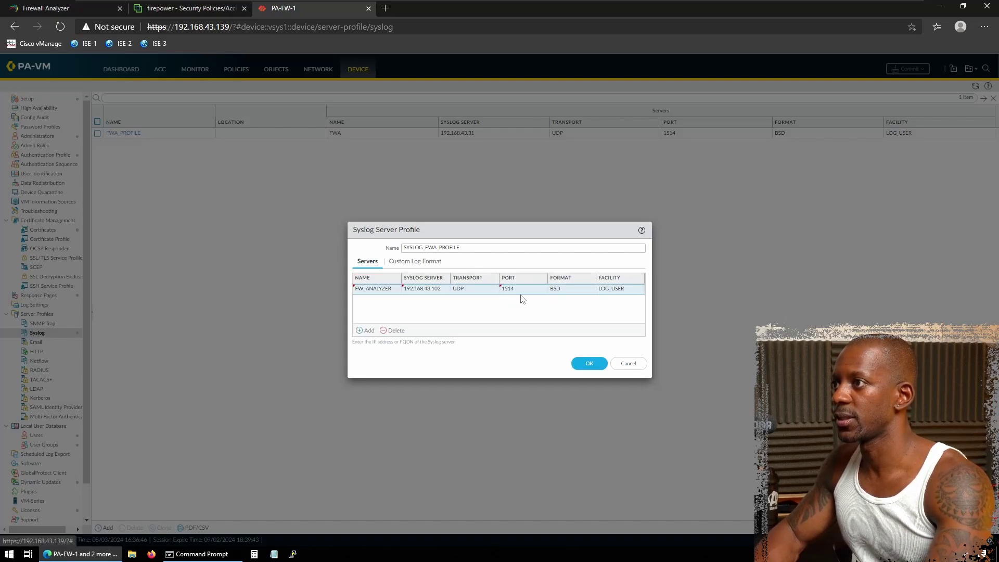
pyautogui.click(595, 364)
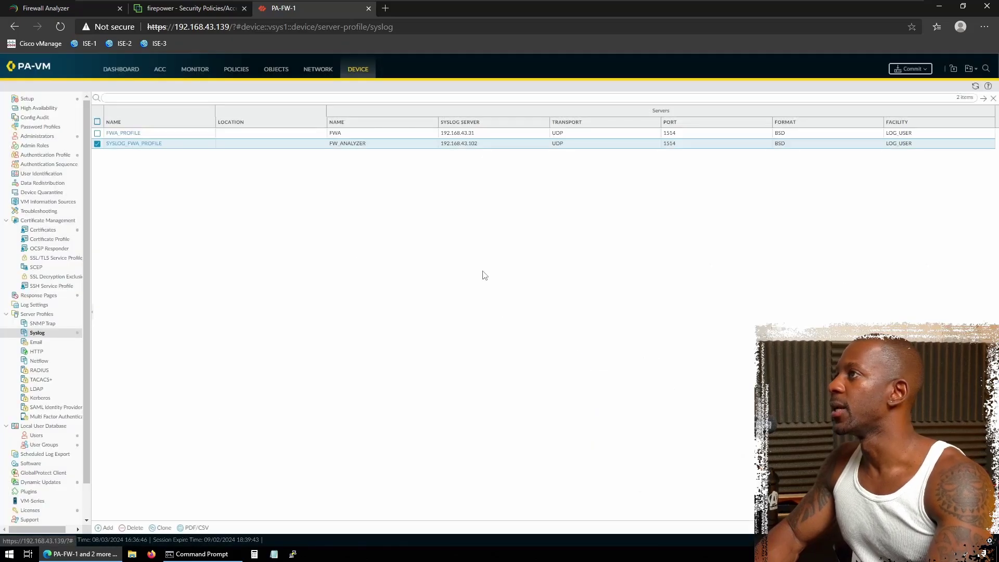
# Step: Under Objects > Log Forwarding, add profile LOG_FORWARDING_FWA and start a new match entry
pyautogui.click(279, 70)
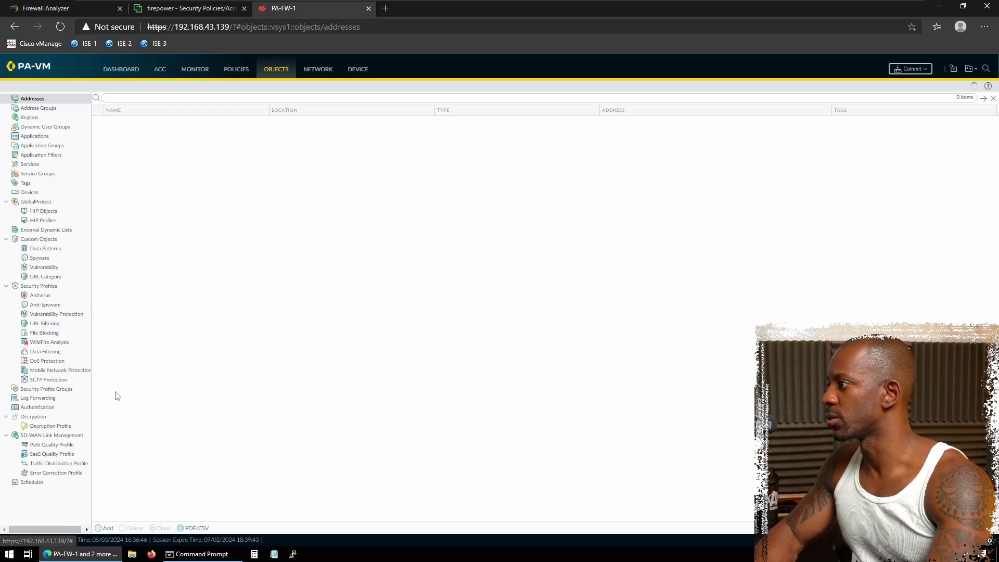
pyautogui.click(35, 401)
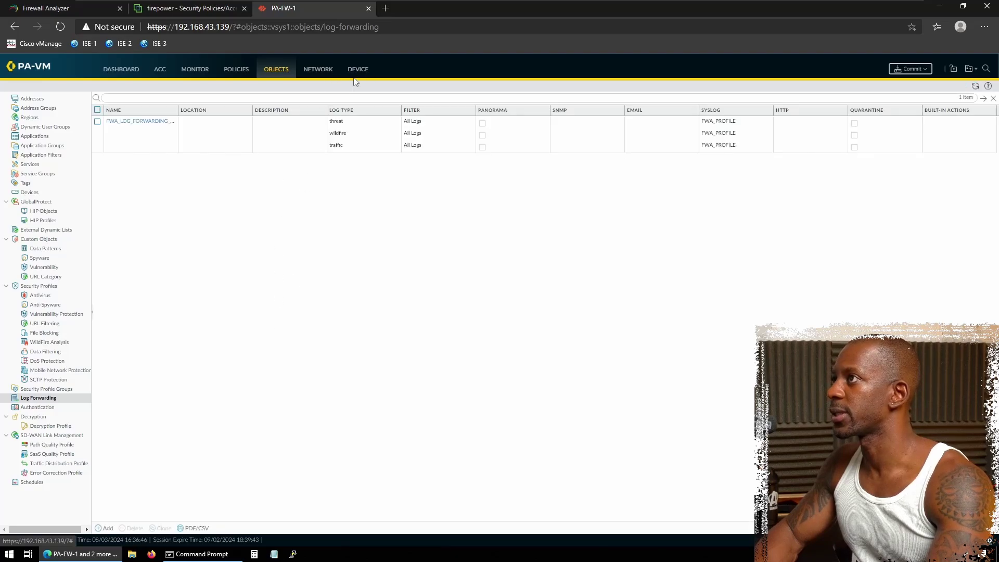
pyautogui.click(104, 527)
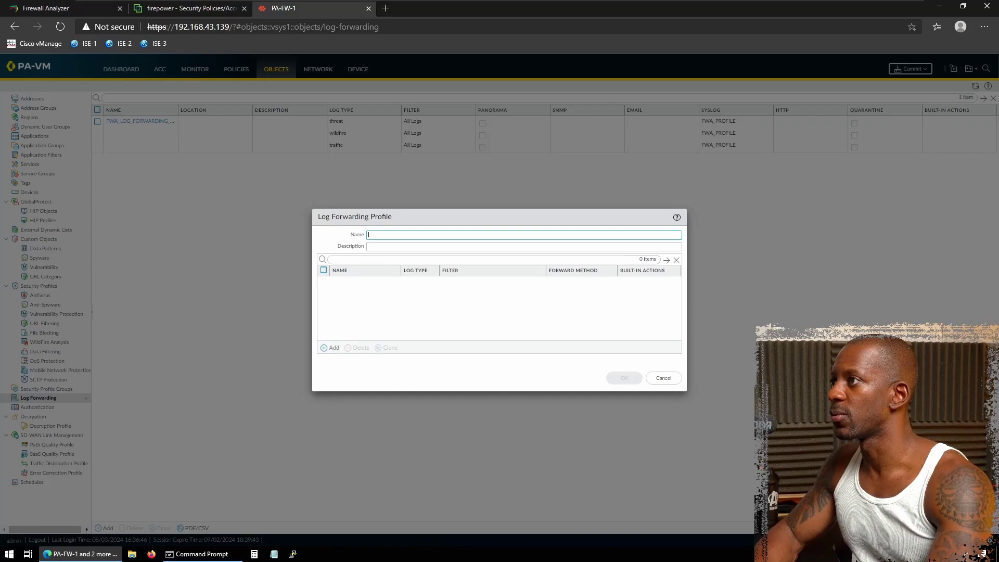
pyautogui.write('LOG')
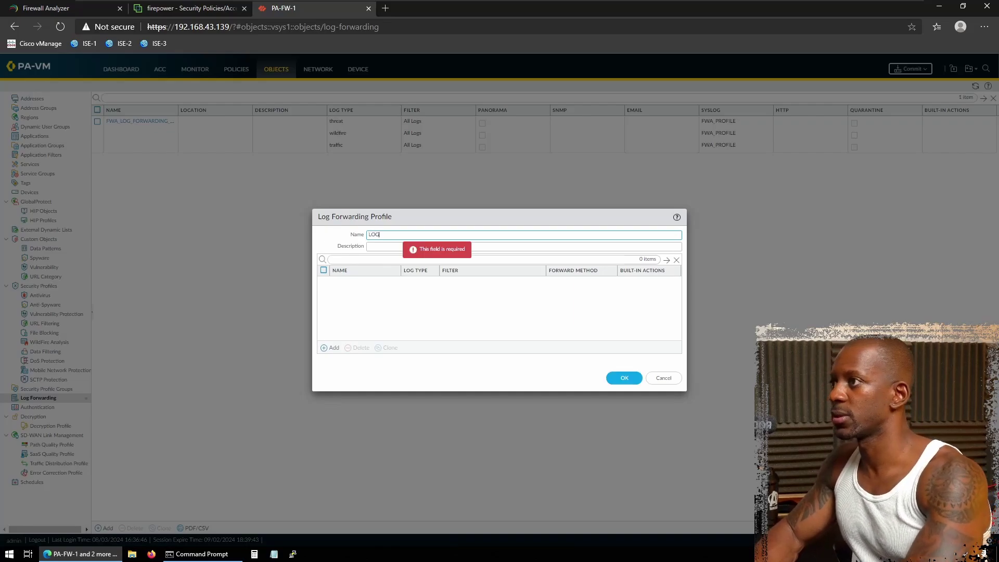
pyautogui.write('_FO')
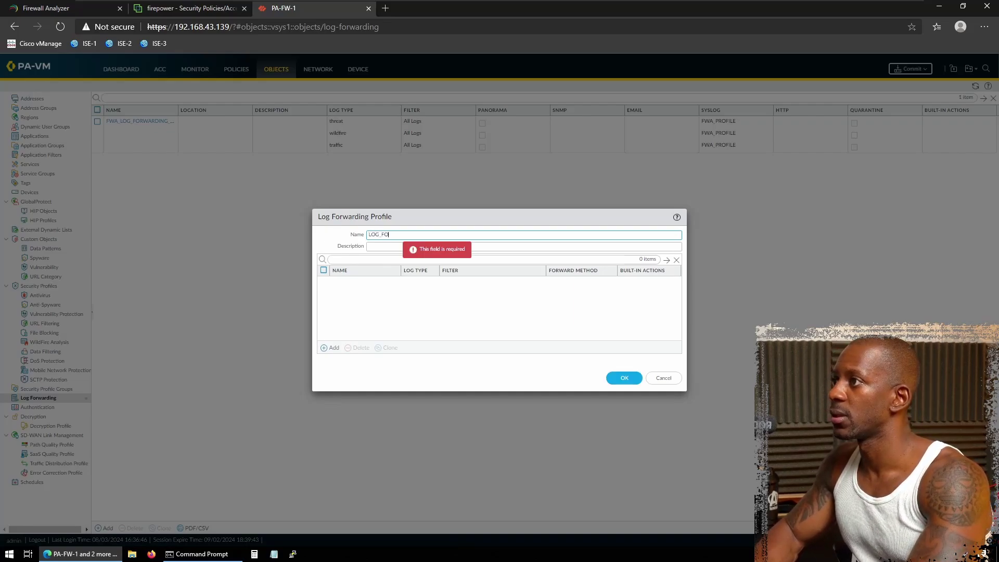
pyautogui.write('RWARDING_FWA')
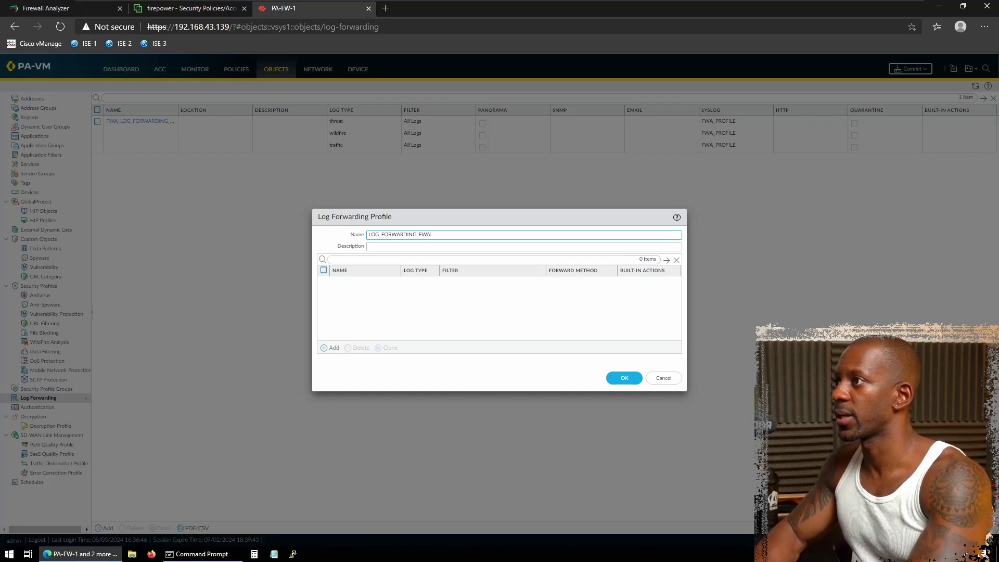
pyautogui.click(333, 348)
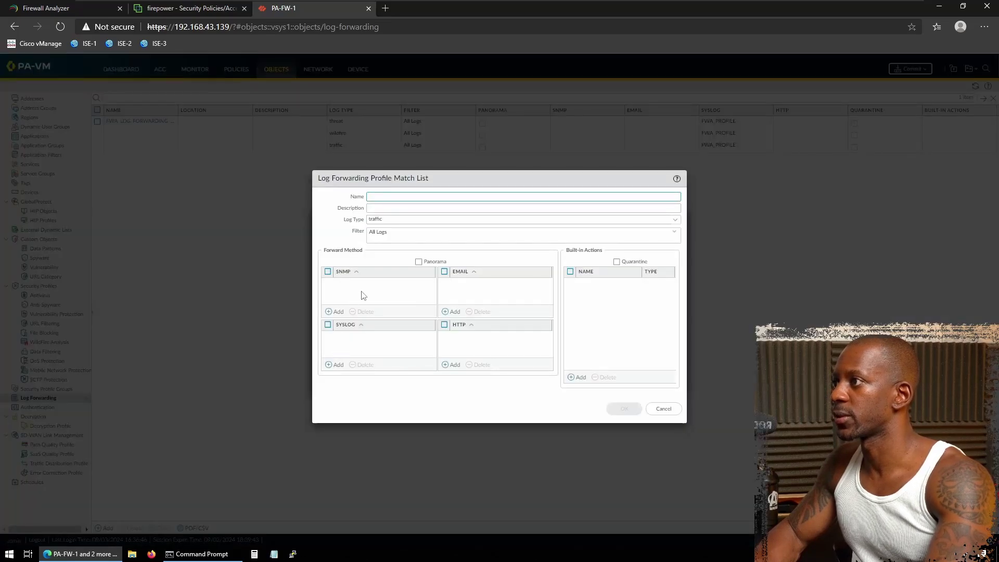
# Step: Name the traffic match entry LOG_FORWARDING_FWA, send it to SYSLOG_FWA_PROFILE, and save both dialogs
pyautogui.click(336, 364)
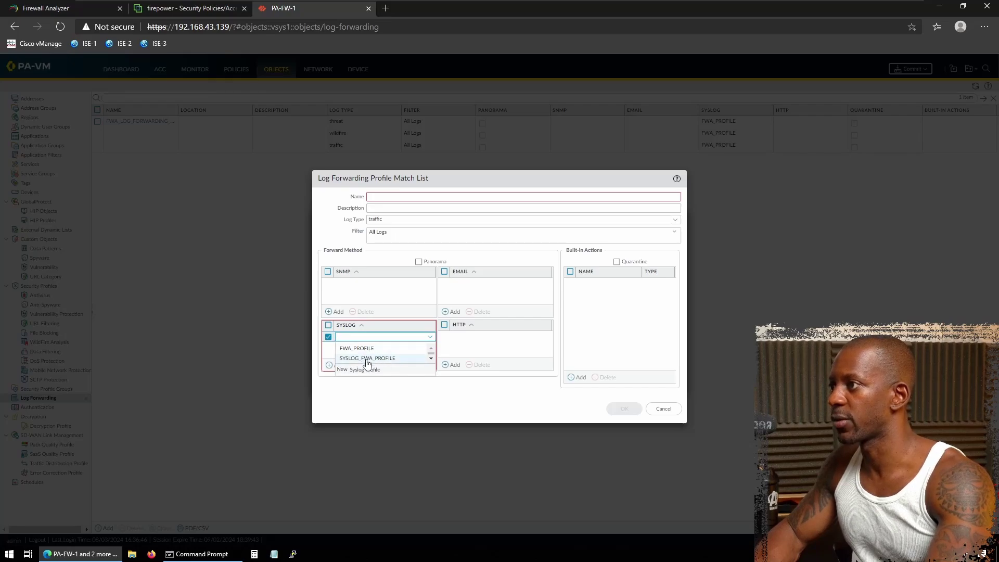
pyautogui.click(367, 359)
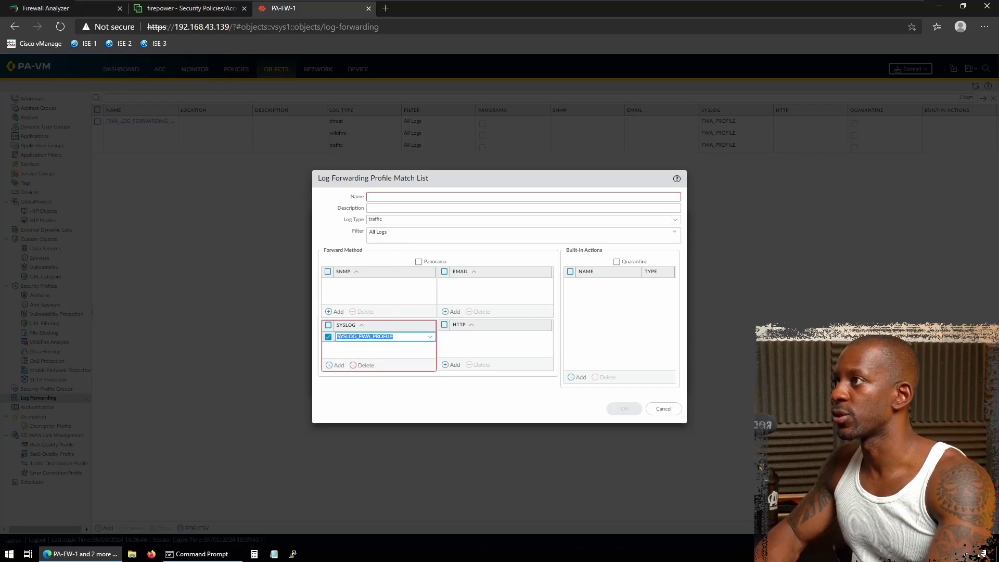
pyautogui.click(395, 196)
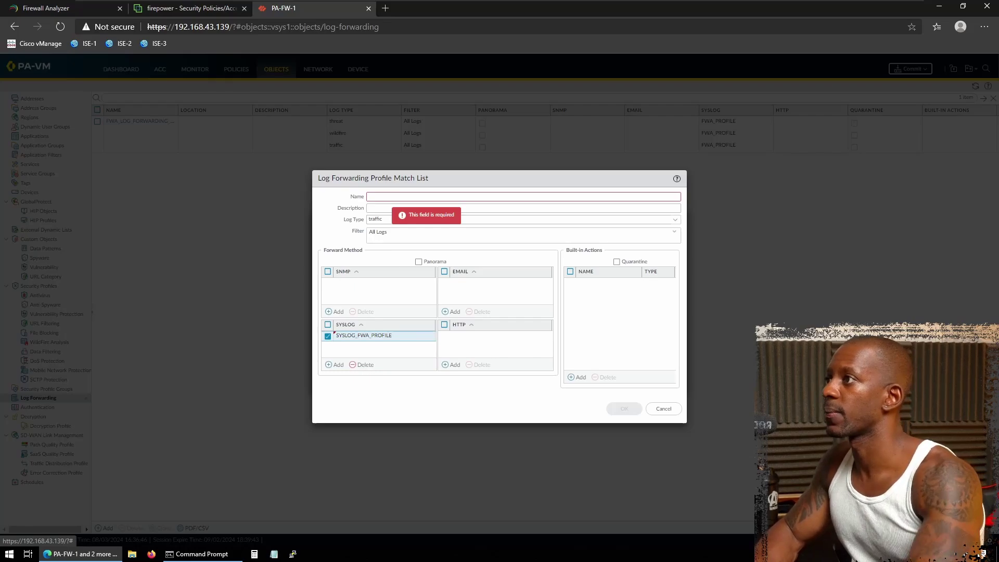
pyautogui.click(381, 196)
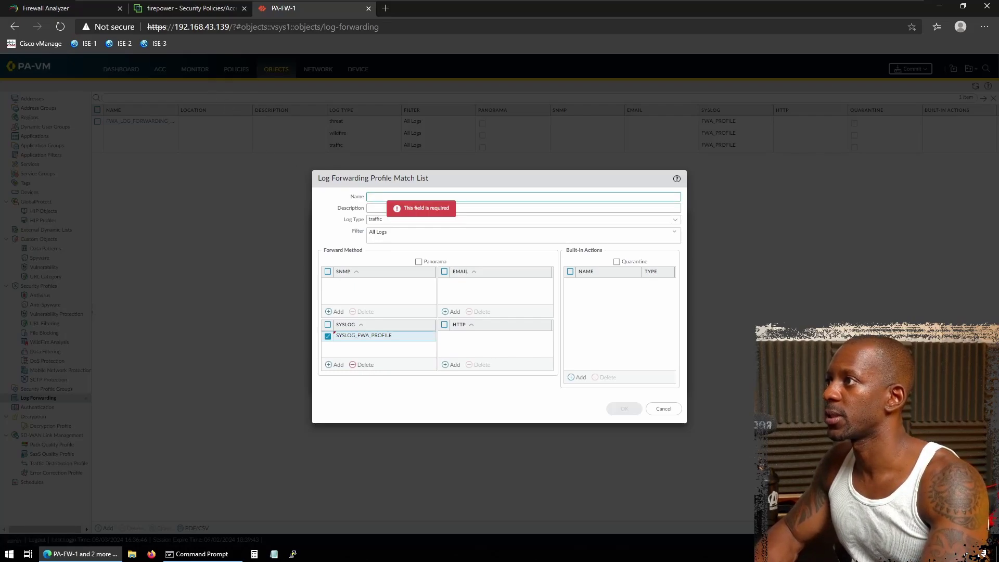
pyautogui.write('LOG')
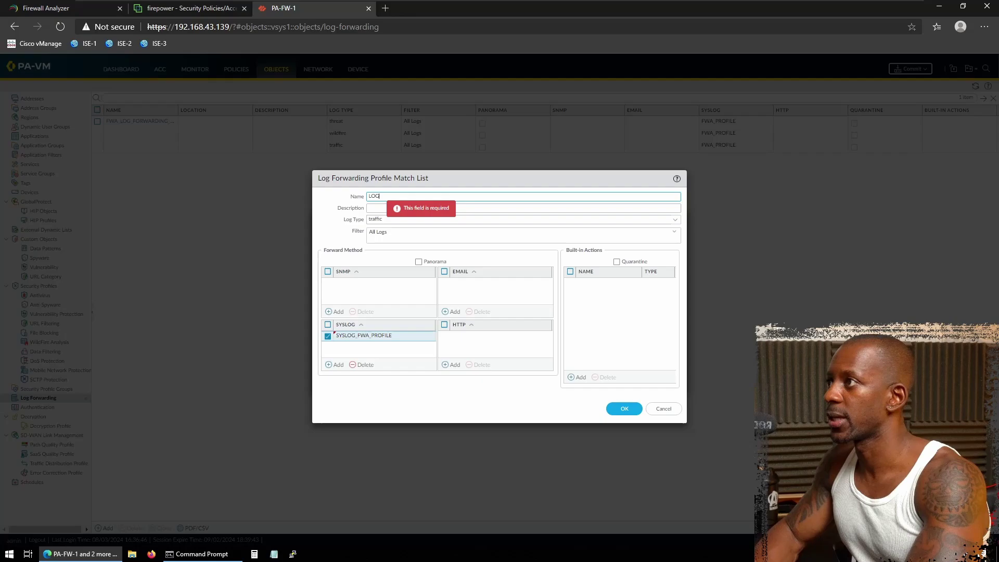
pyautogui.write('_FORWAR')
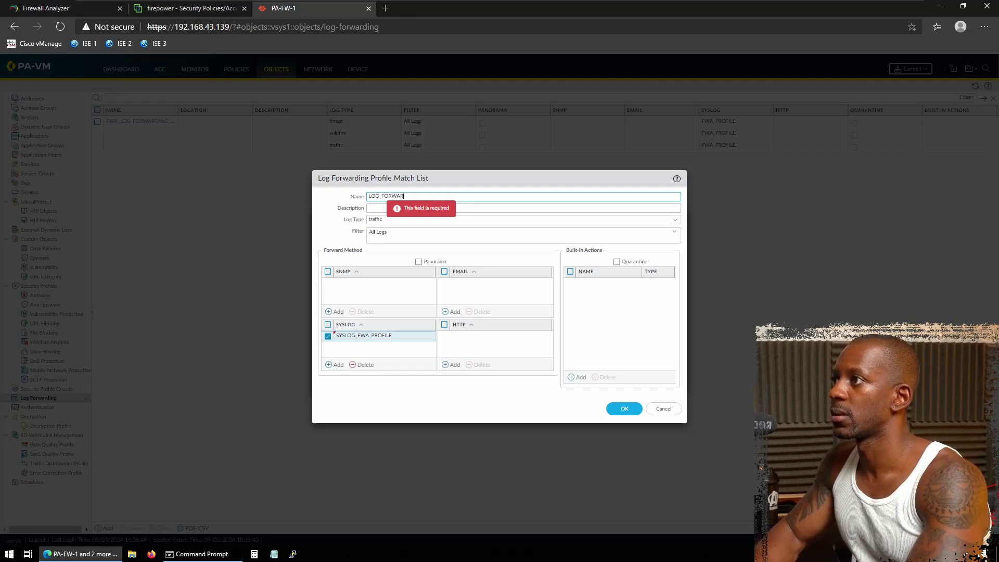
pyautogui.write('DING_FWA')
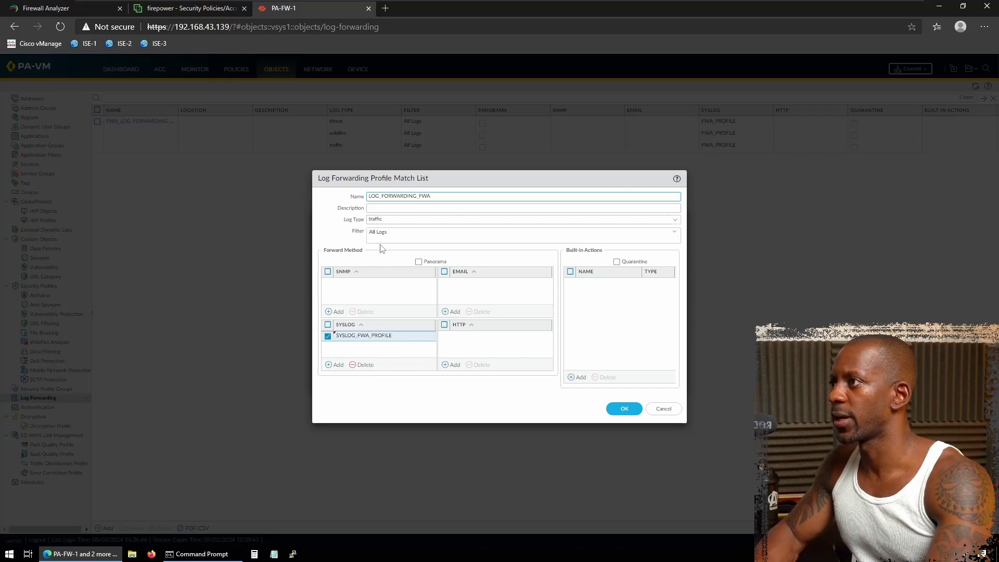
pyautogui.click(611, 408)
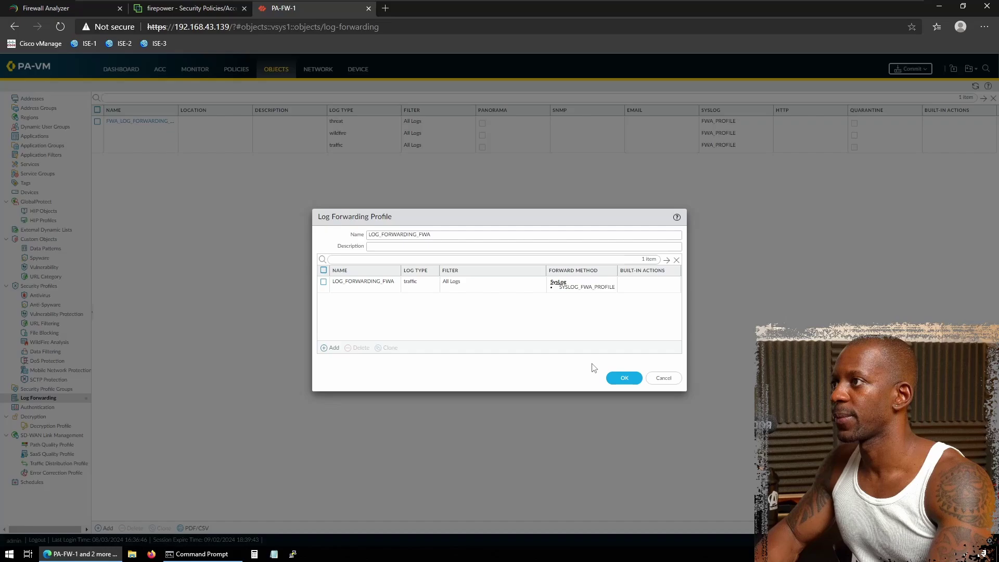
pyautogui.click(623, 378)
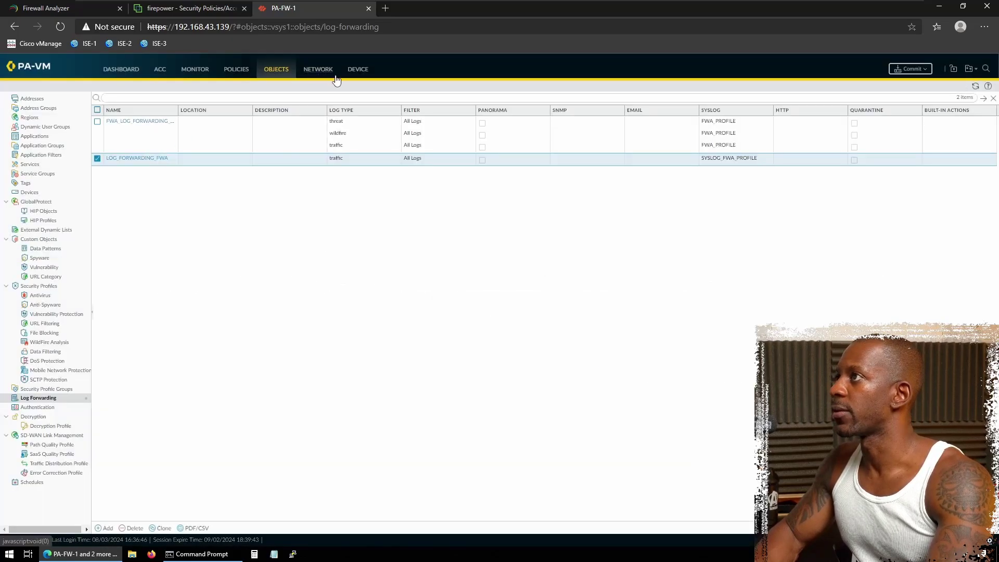
# Step: In Device > Log Settings, add System entry FWA_SYSTEM with syslog destination SYSLOG_FWA_PROFILE
pyautogui.click(358, 70)
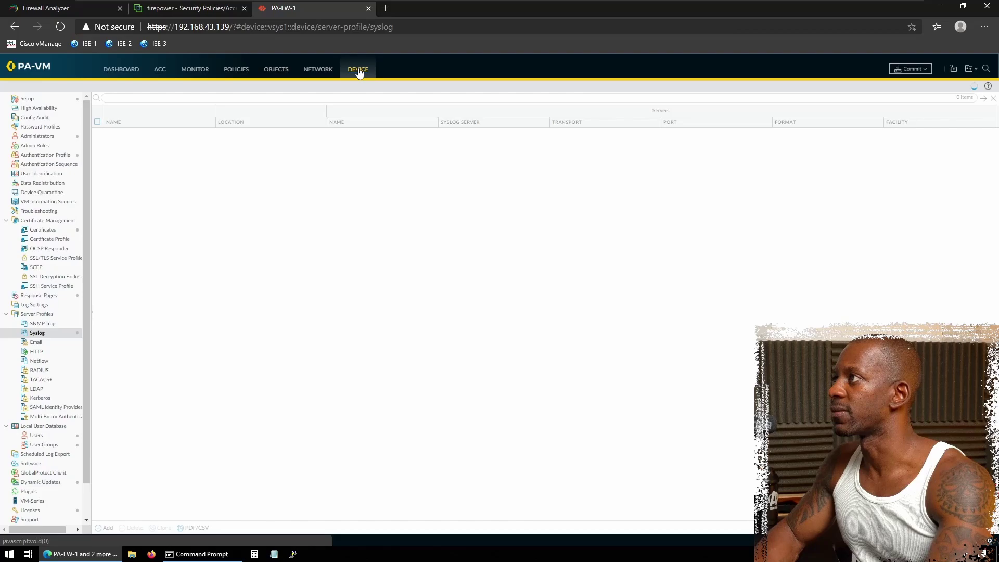
pyautogui.click(36, 305)
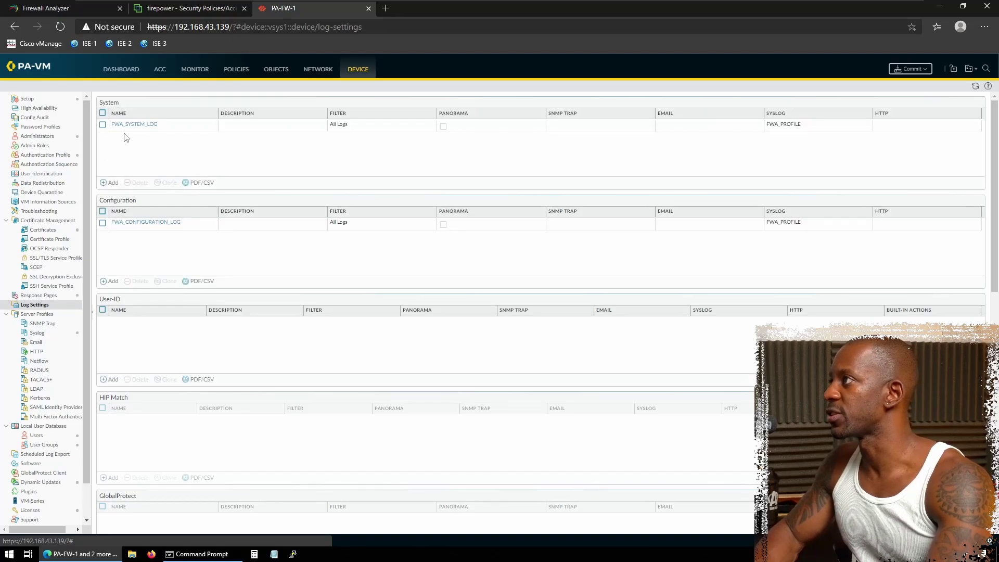
pyautogui.click(115, 183)
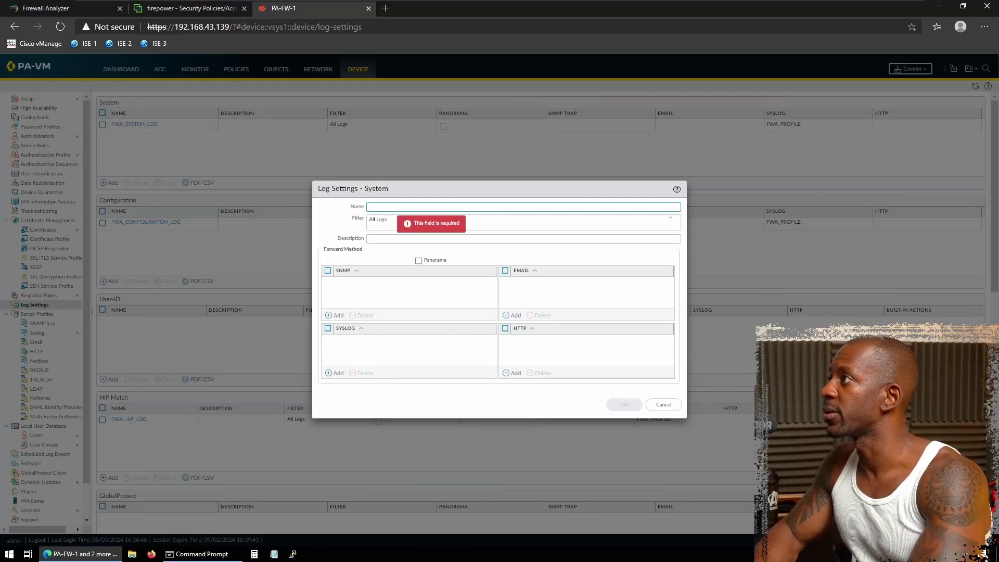
pyautogui.write('FWA_')
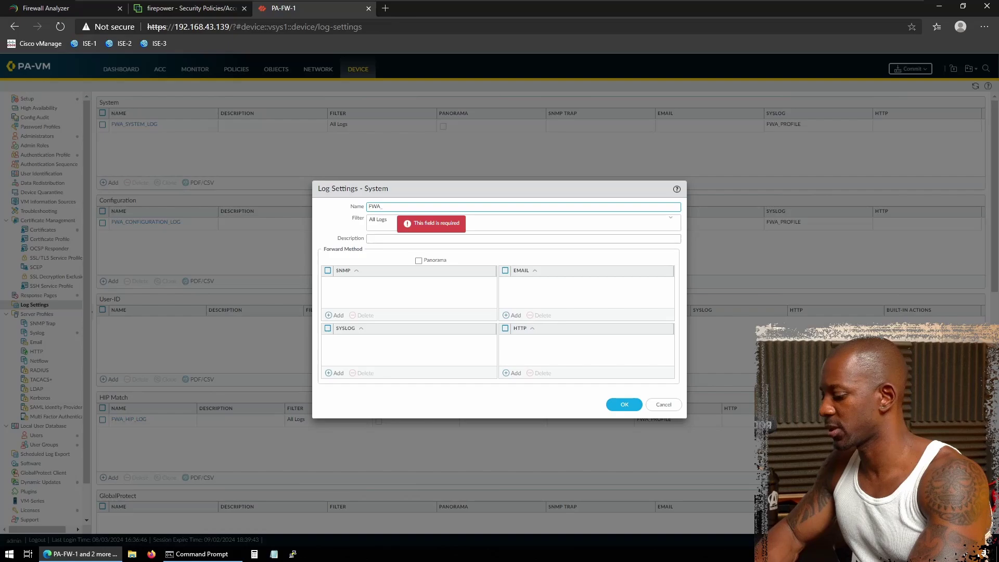
pyautogui.write('SYSTEM')
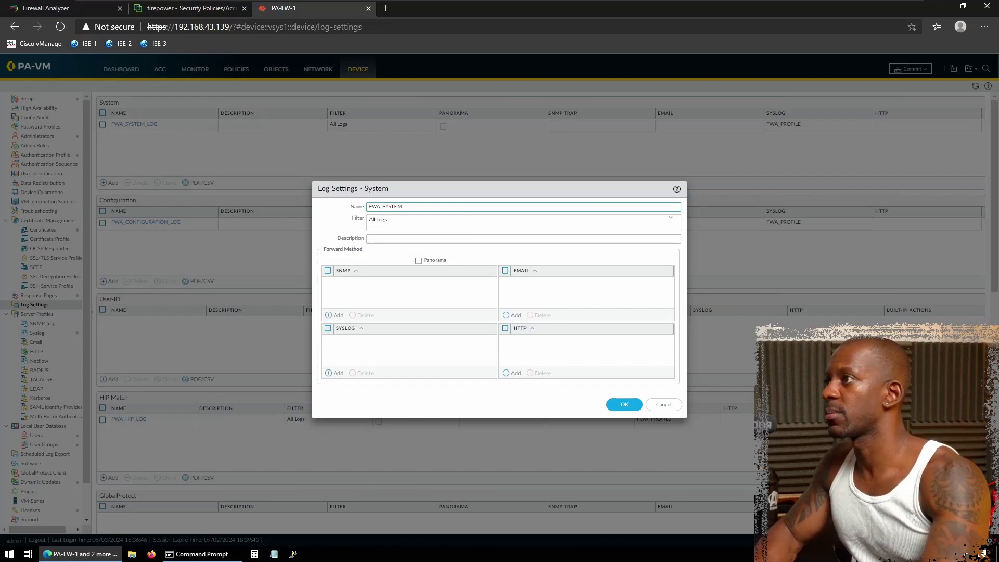
pyautogui.click(330, 374)
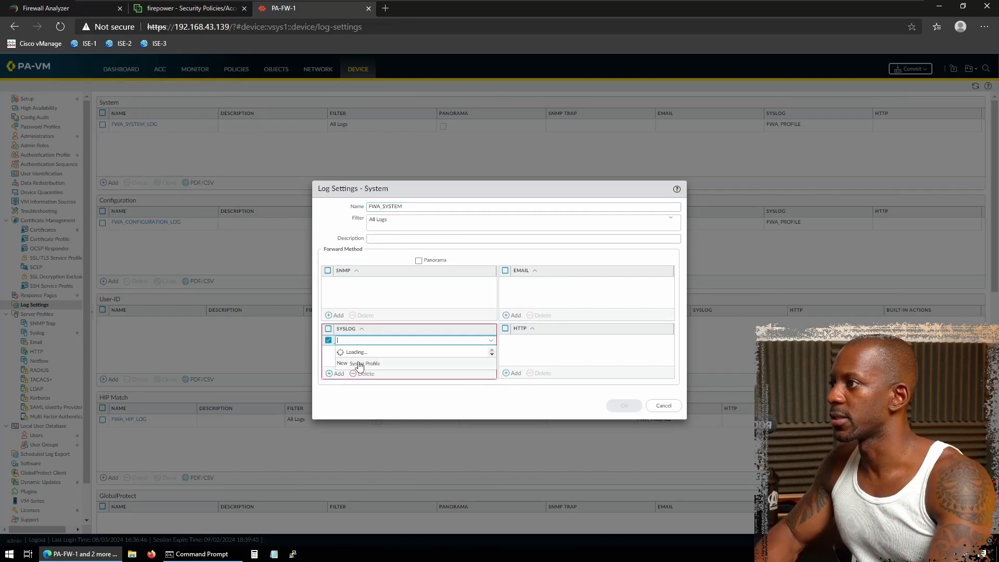
pyautogui.click(371, 363)
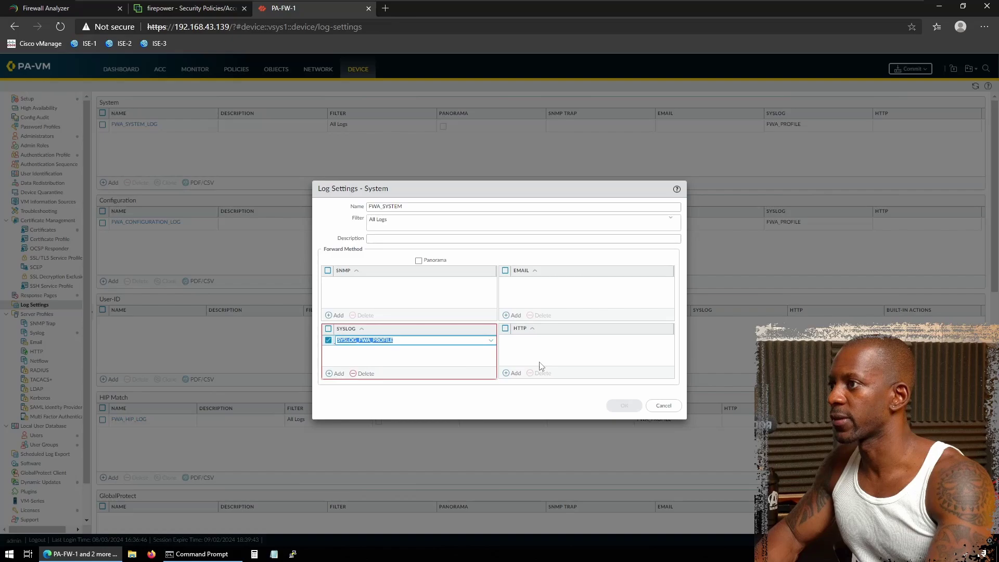
pyautogui.click(617, 405)
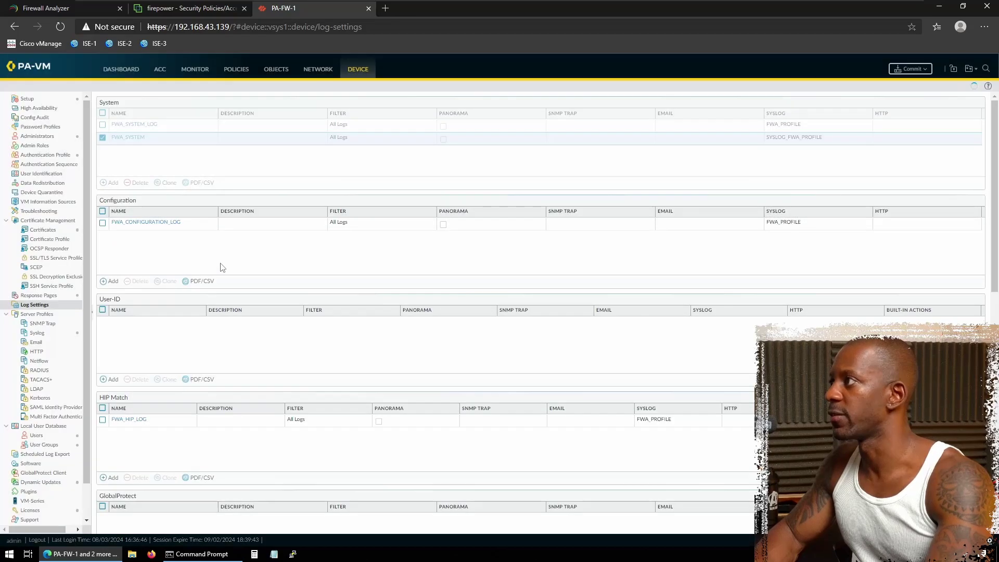
# Step: Add a Configuration log setting named FWA_CONFIGURATION that forwards to SYSLOG_FWA_PROFILE
pyautogui.click(110, 281)
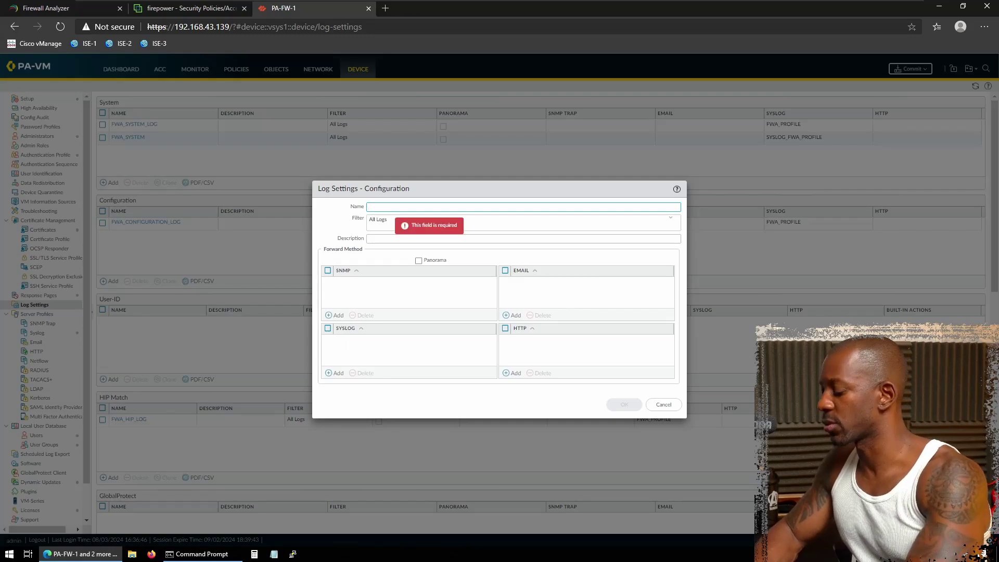
pyautogui.write('FWA_CONFIGURATION')
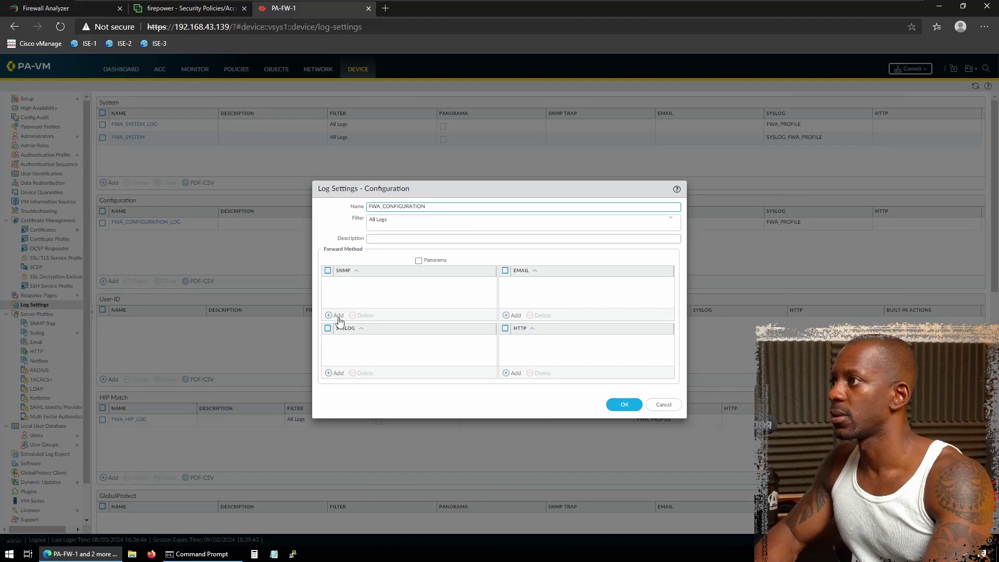
pyautogui.click(329, 374)
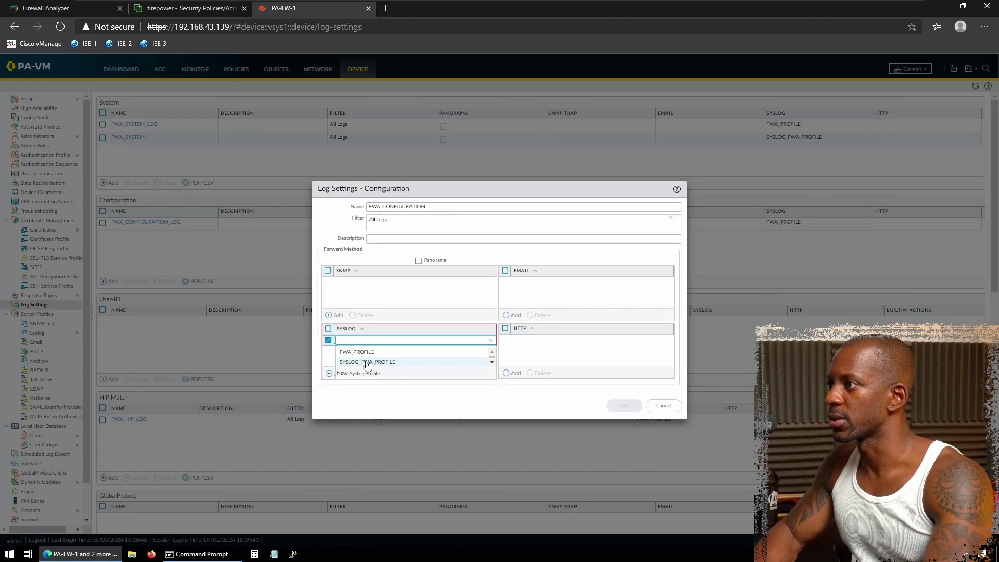
pyautogui.click(367, 362)
pyautogui.click(548, 353)
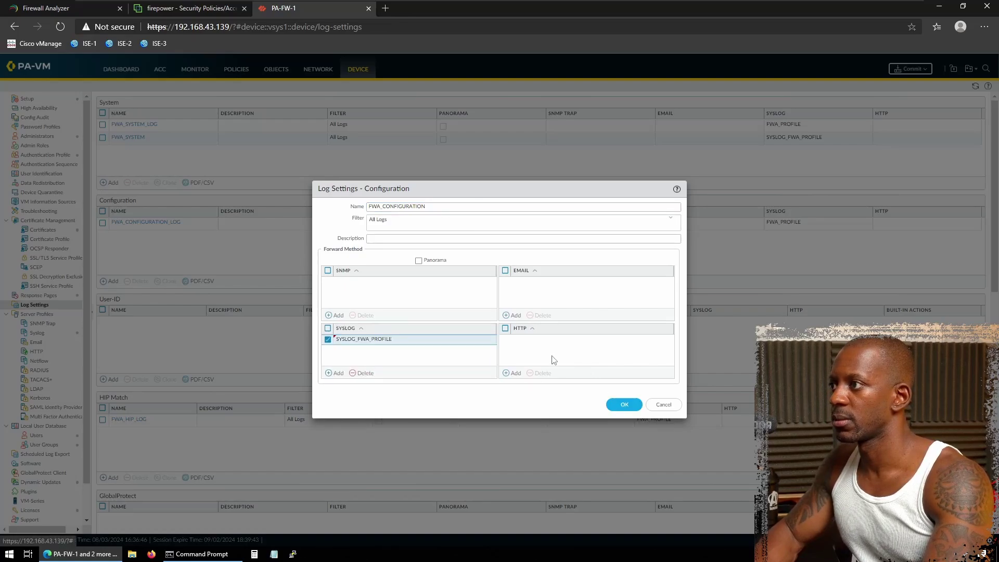
pyautogui.click(618, 405)
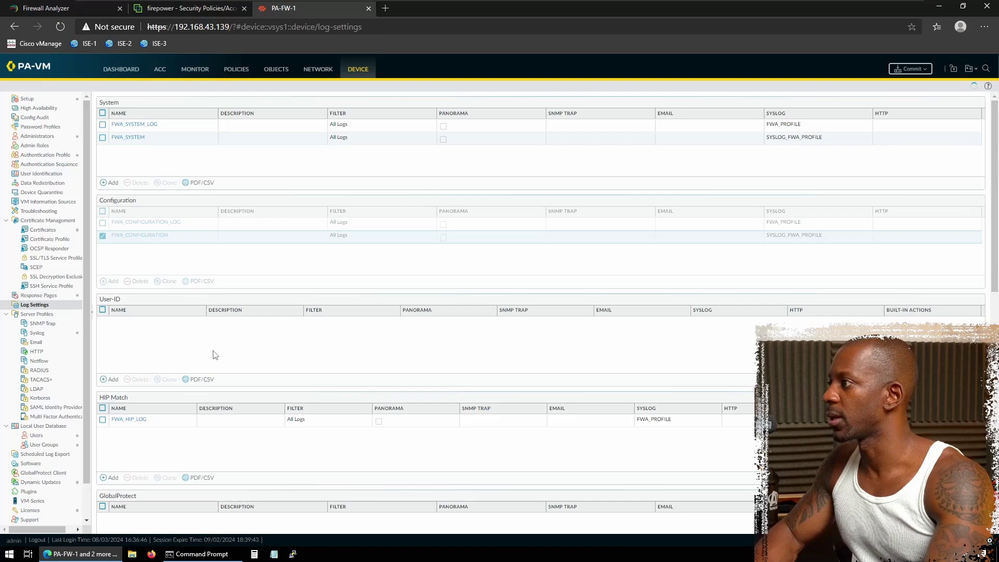
# Step: Add a HIP Match log setting named FWA_HIP that forwards to SYSLOG_FWA_PROFILE
pyautogui.click(112, 477)
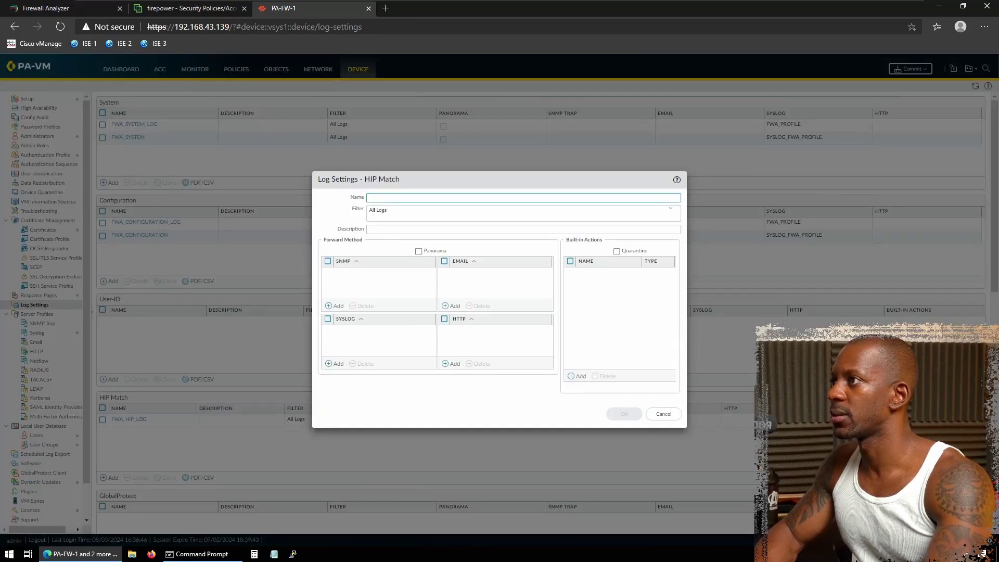
pyautogui.write('FWA_HIP')
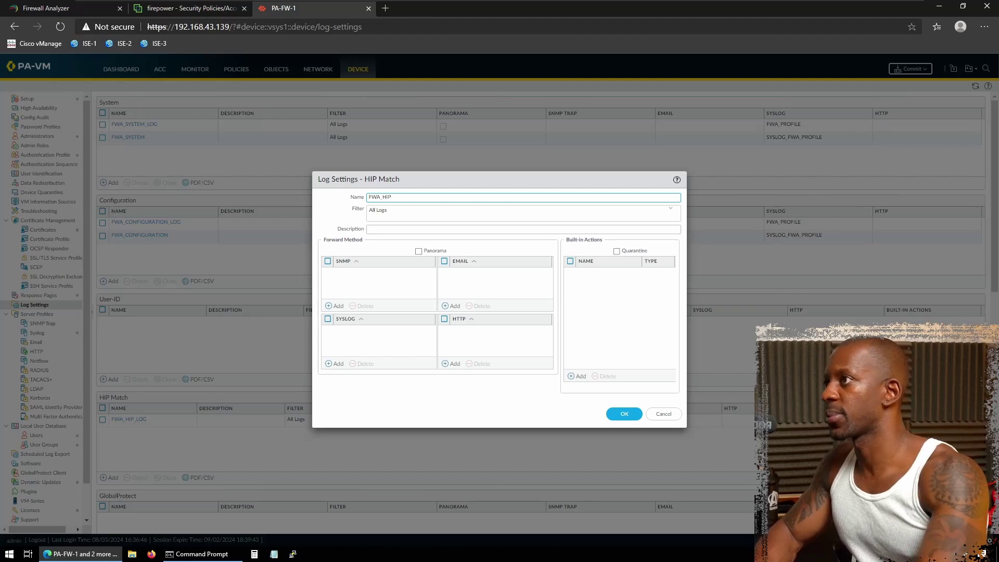
pyautogui.click(336, 364)
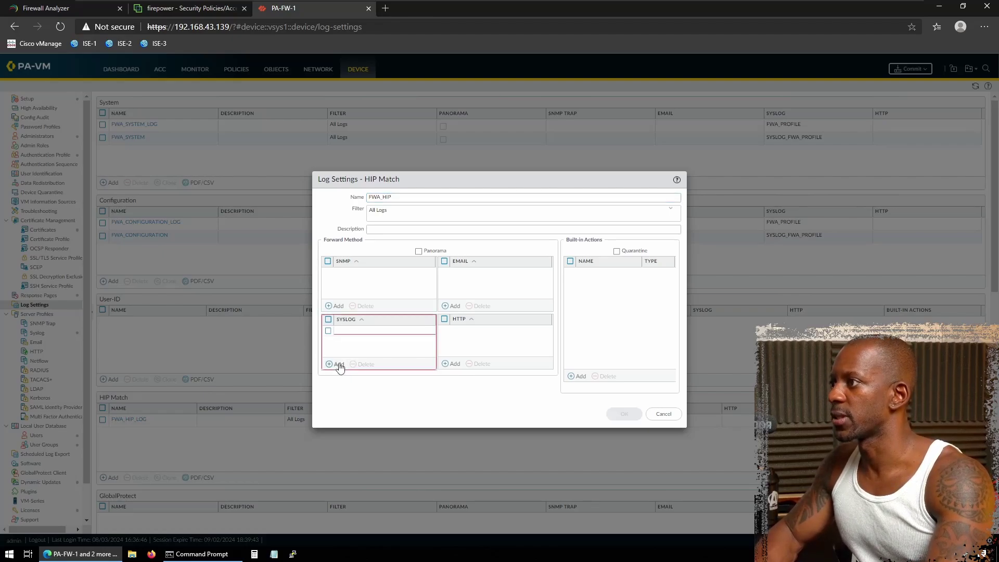
pyautogui.click(360, 353)
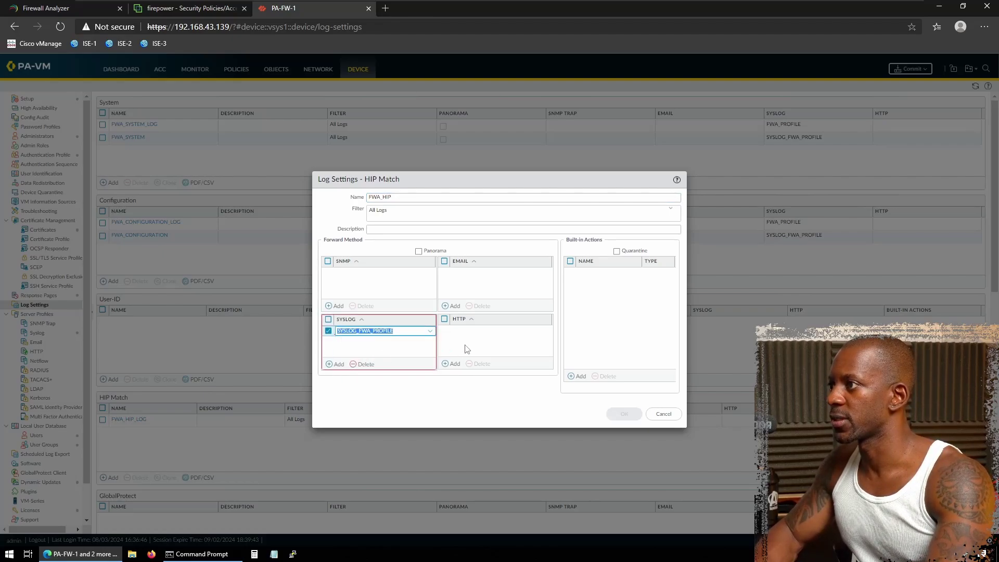
pyautogui.click(475, 343)
pyautogui.click(624, 414)
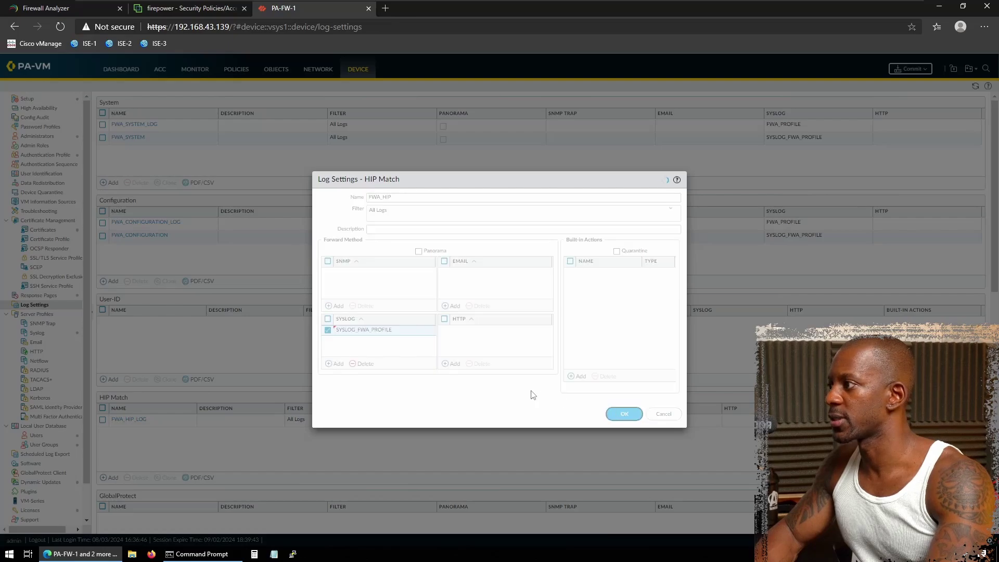
# Step: Review the System, Configuration and HIP Match log settings, then commit all changes to the firewall
pyautogui.scroll(-5, 431, 390)
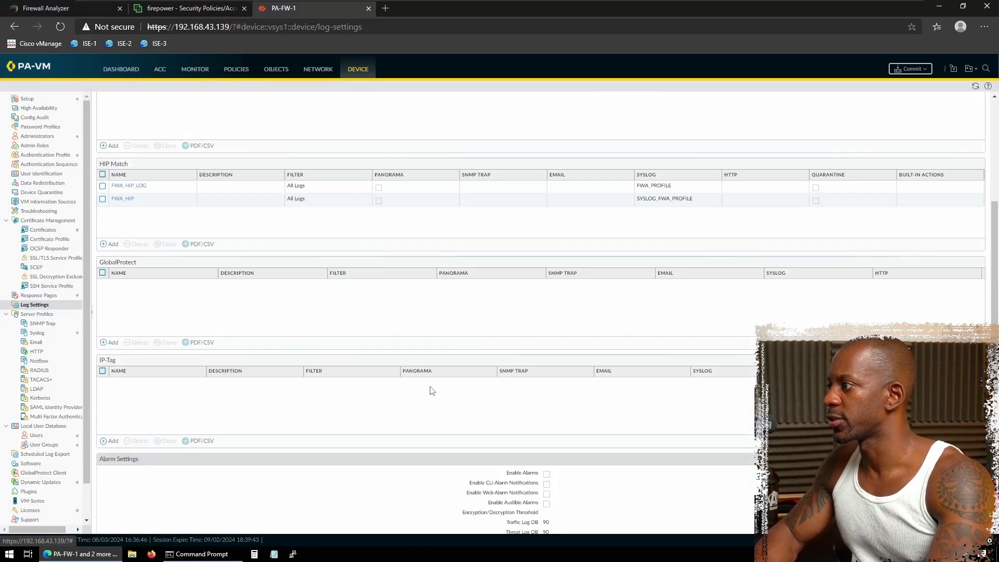
pyautogui.scroll(-1, 432, 390)
pyautogui.scroll(-4, 333, 315)
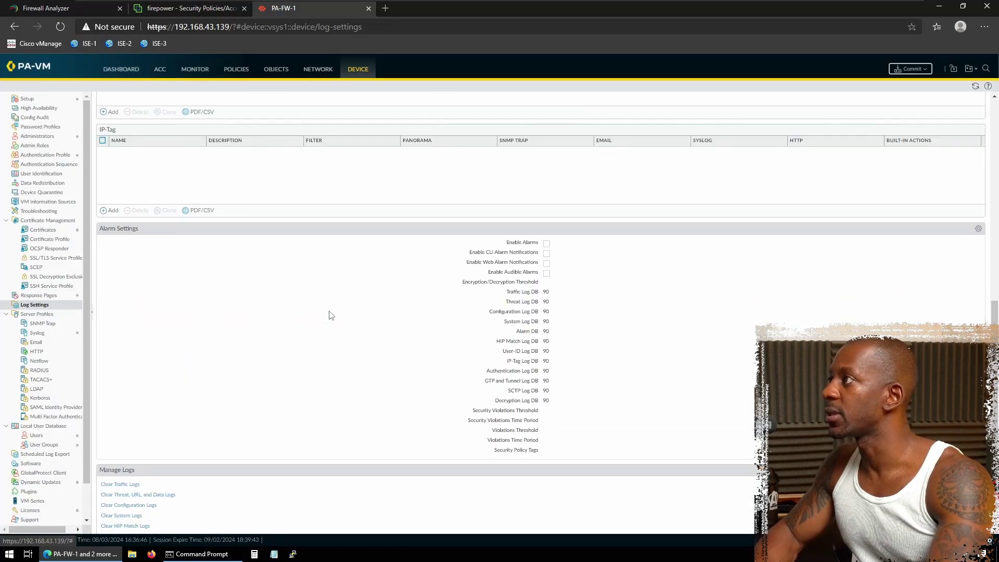
pyautogui.scroll(4, 330, 315)
pyautogui.scroll(-2, 329, 315)
pyautogui.scroll(-3, 329, 316)
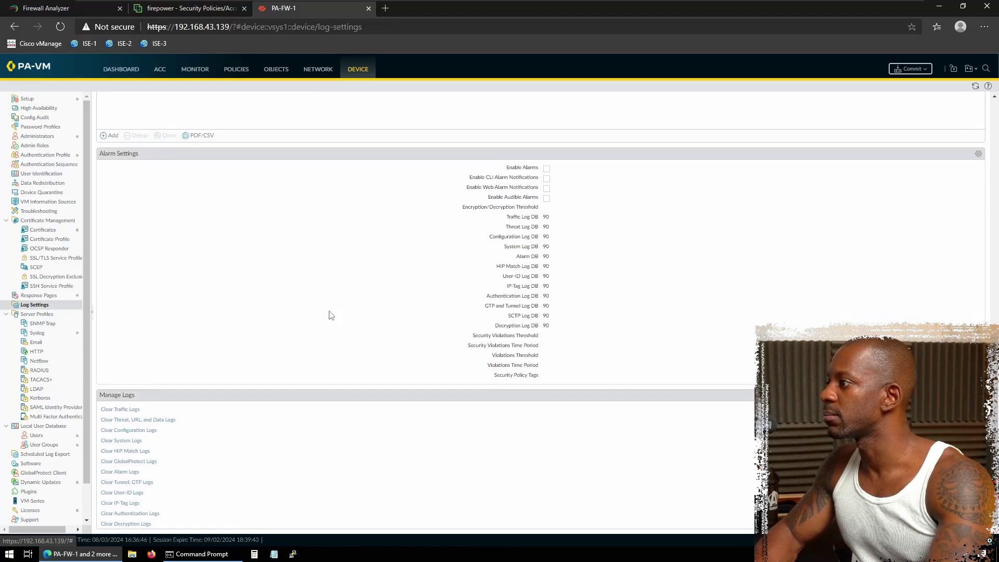
pyautogui.scroll(10, 331, 316)
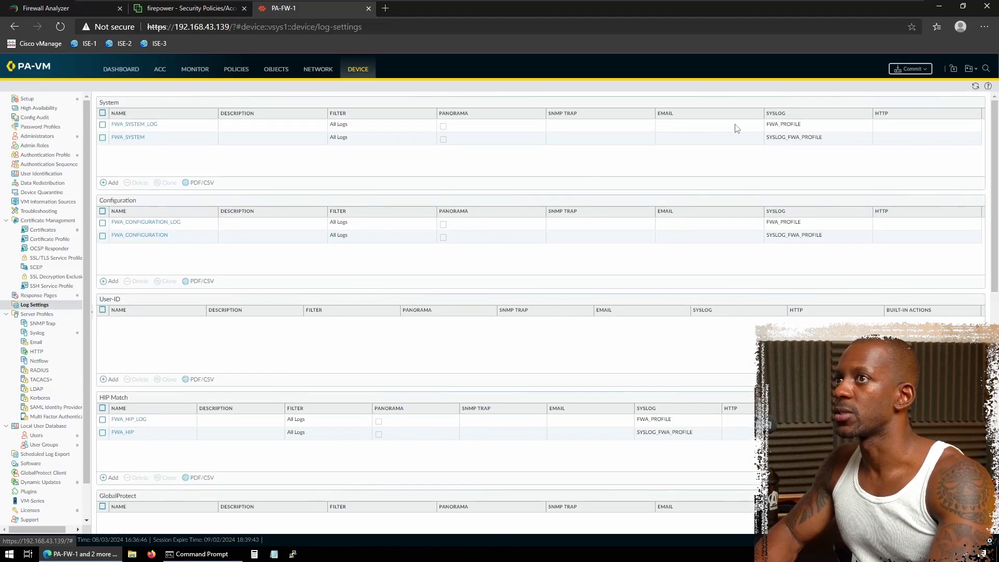
pyautogui.click(909, 68)
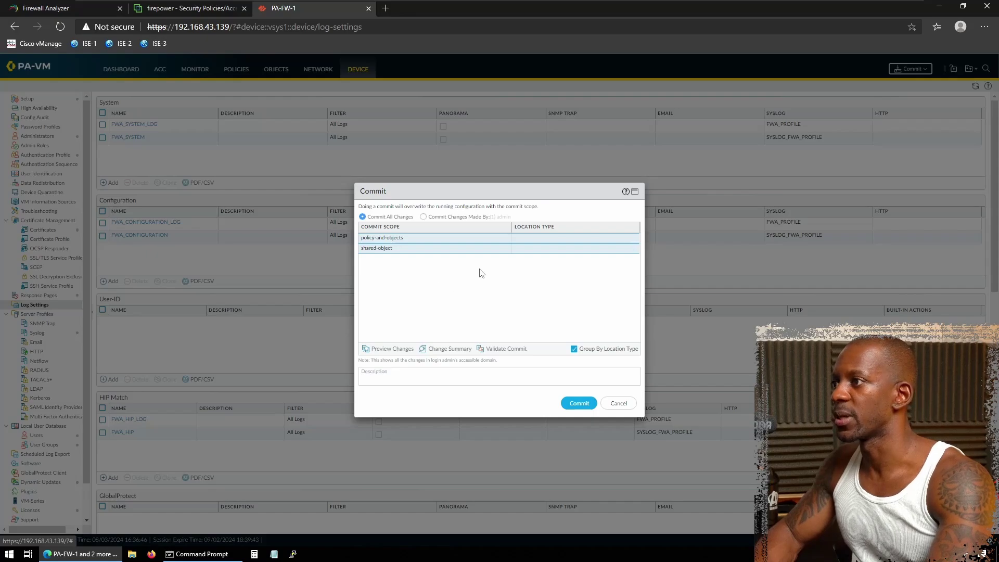
pyautogui.click(575, 404)
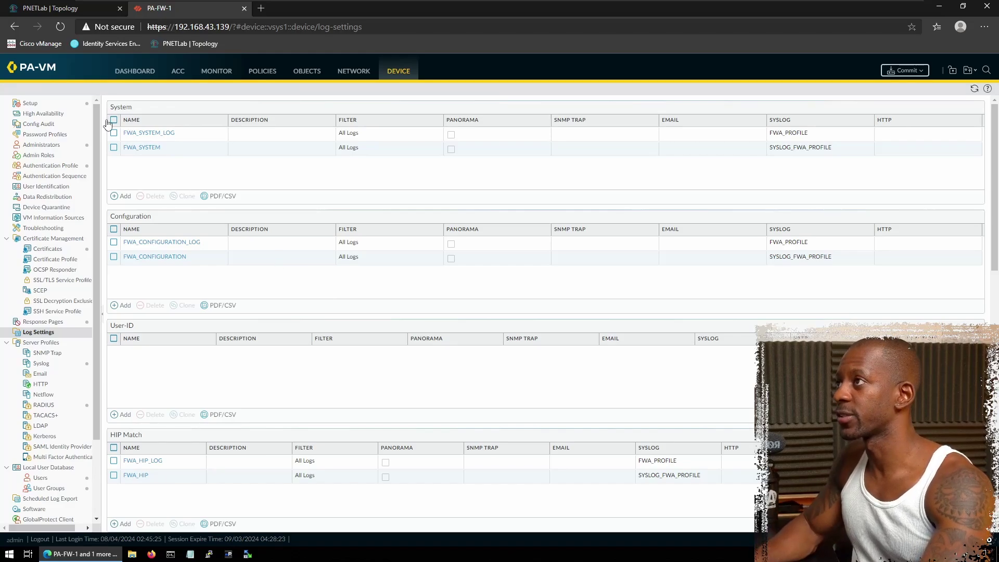
# Step: Set the Allow Inside To Outside security rule's Log Forwarding profile to LOG_FORWARDING_FWA
pyautogui.click(268, 73)
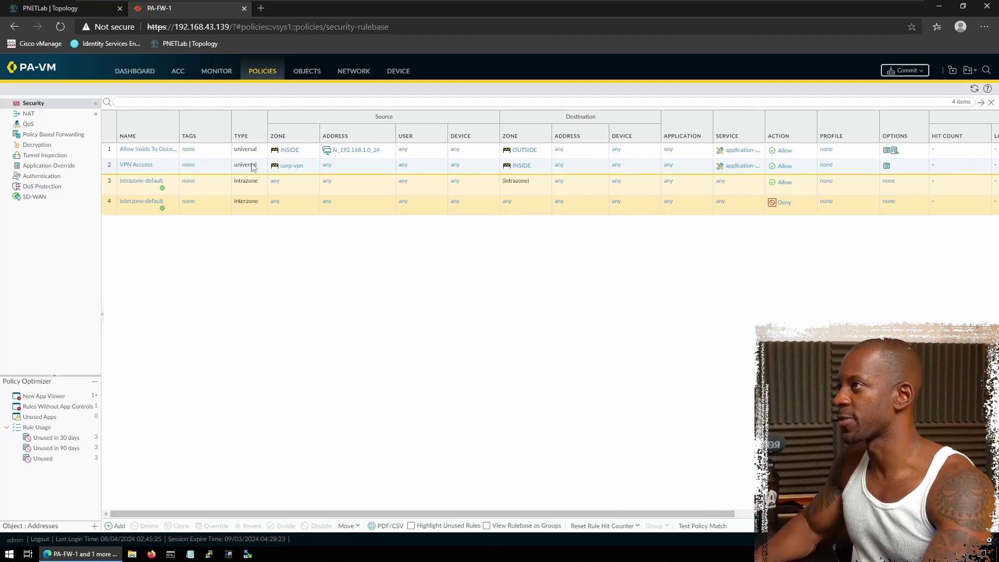
pyautogui.click(159, 152)
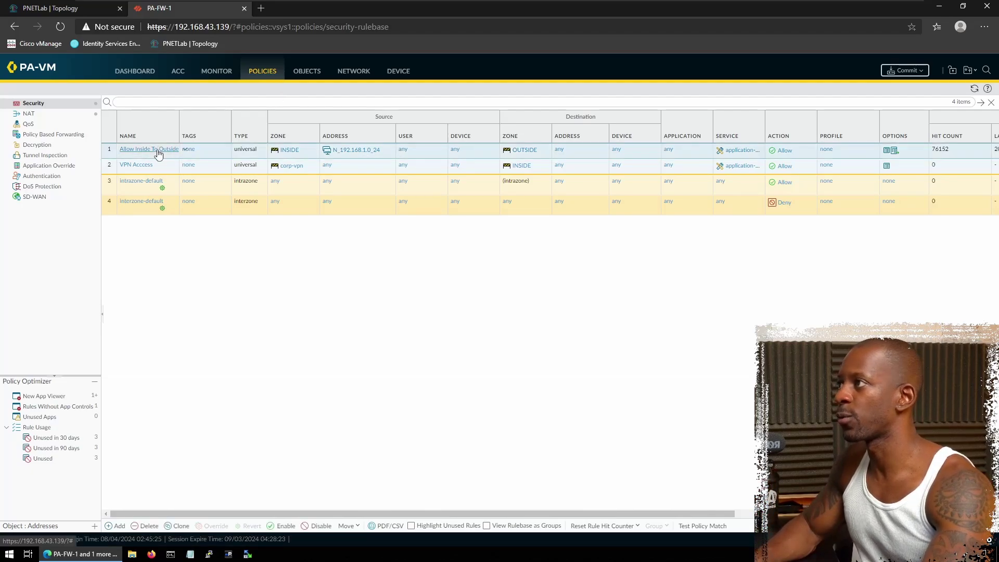
pyautogui.click(159, 152)
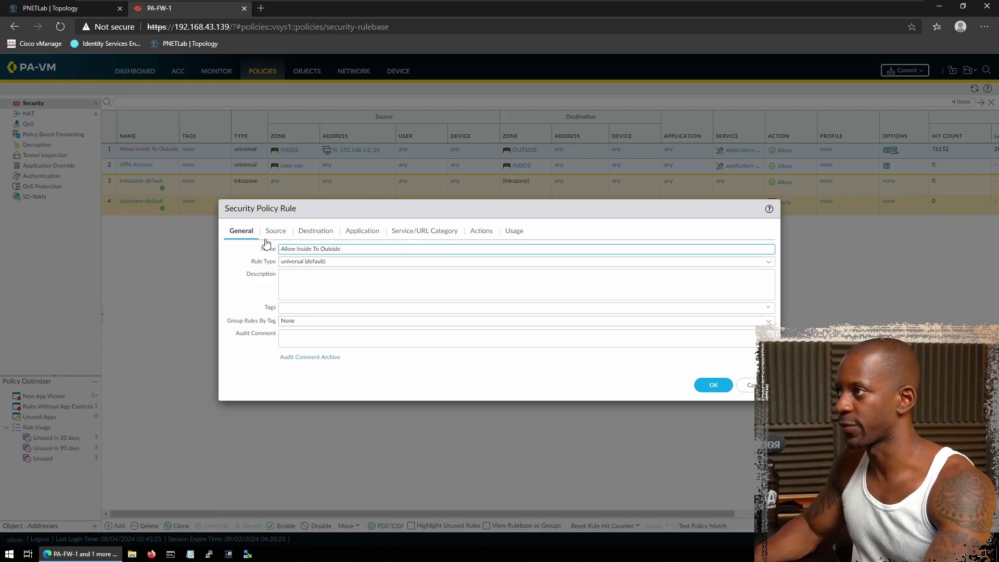
pyautogui.click(480, 231)
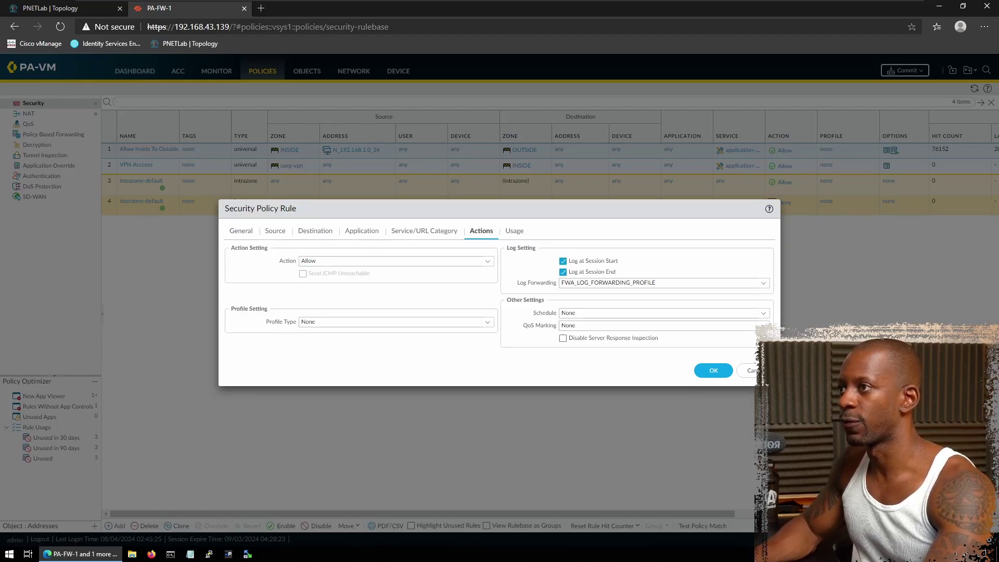
pyautogui.click(768, 285)
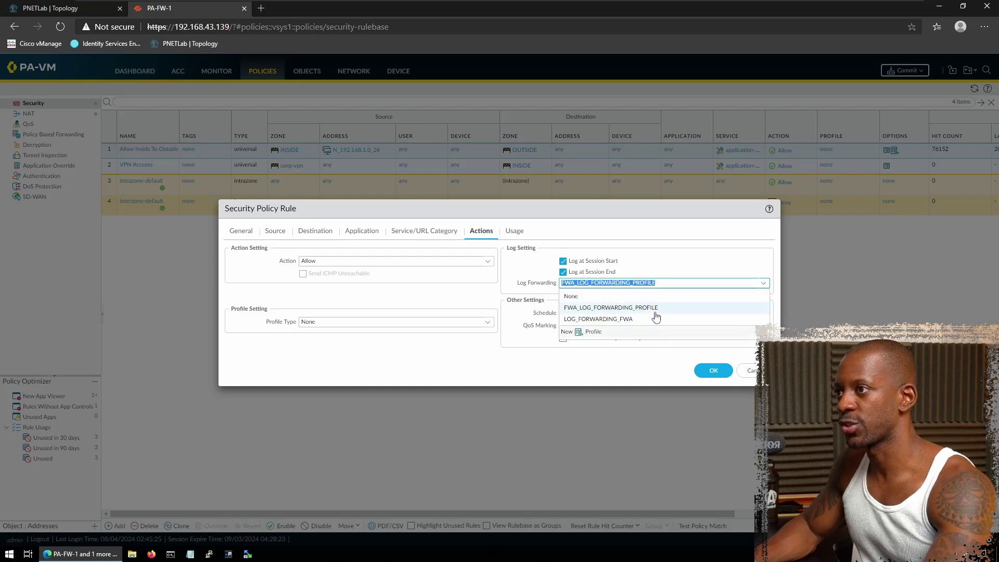
pyautogui.click(635, 319)
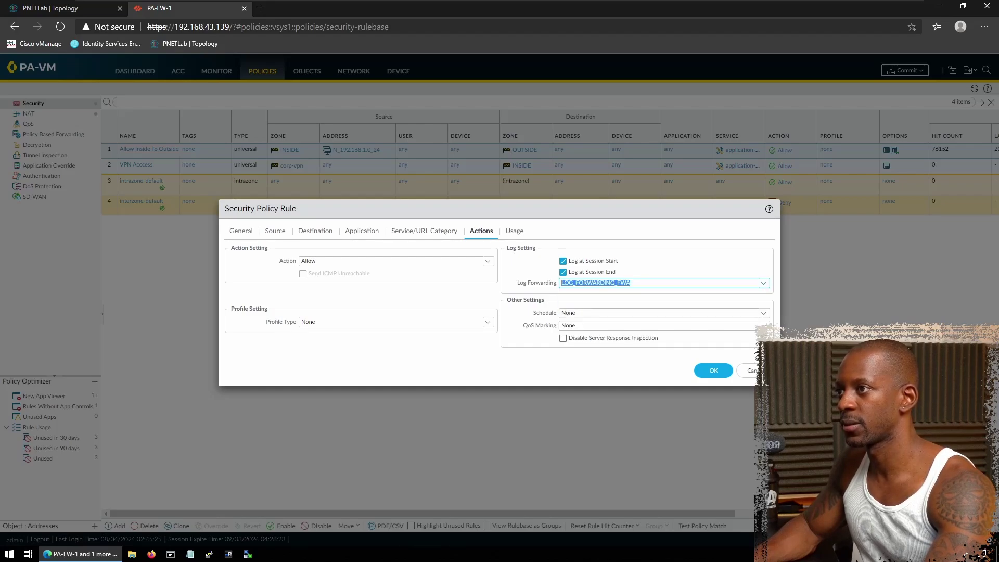
pyautogui.click(719, 369)
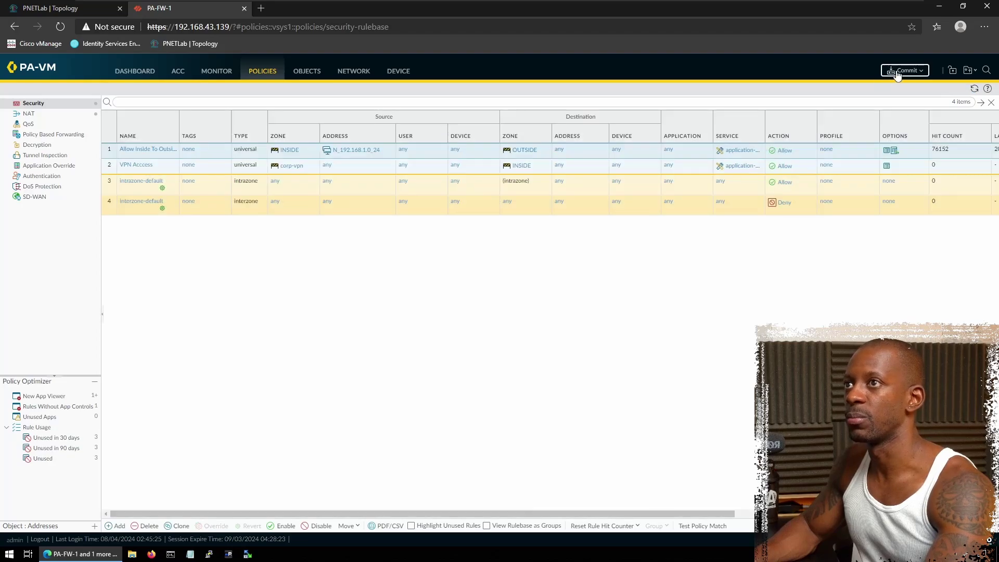
# Step: From Device > Log Settings, commit the configuration and wait for a successful status
pyautogui.click(397, 71)
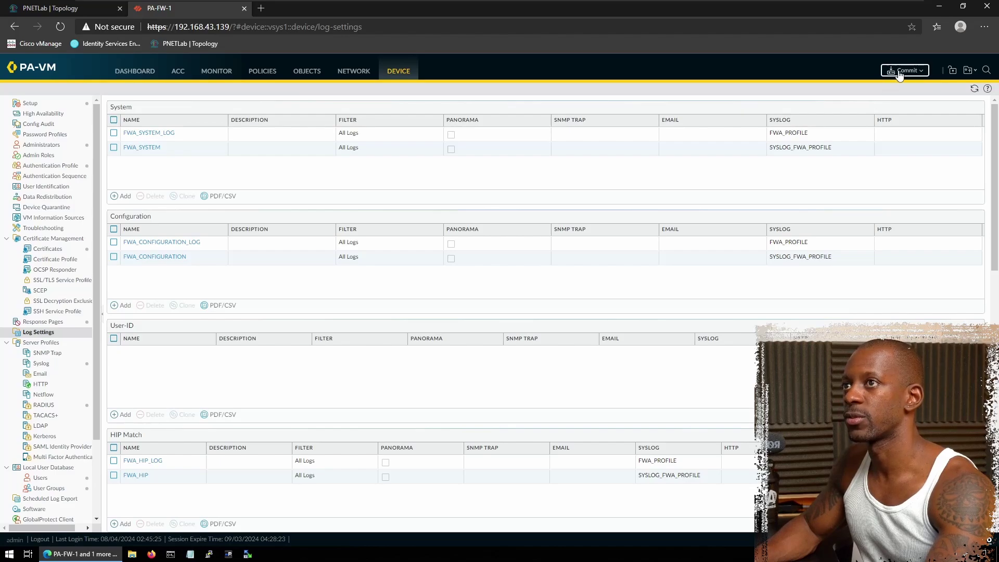
pyautogui.click(899, 73)
pyautogui.click(594, 416)
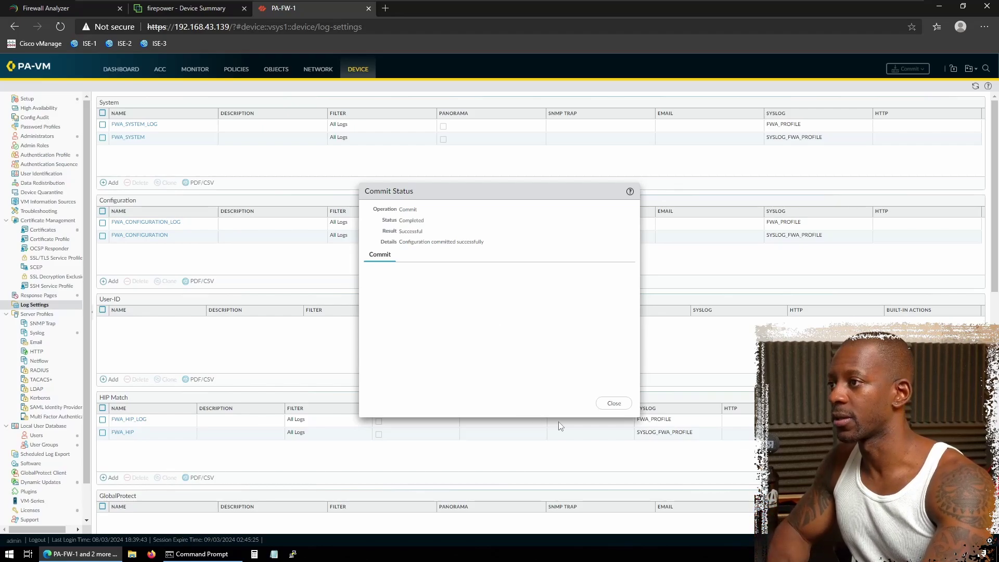
# Step: Switch to Firewall Analyzer to view the Firewall Summary for 192.168.43.16 and 192.168.43.139
pyautogui.click(87, 11)
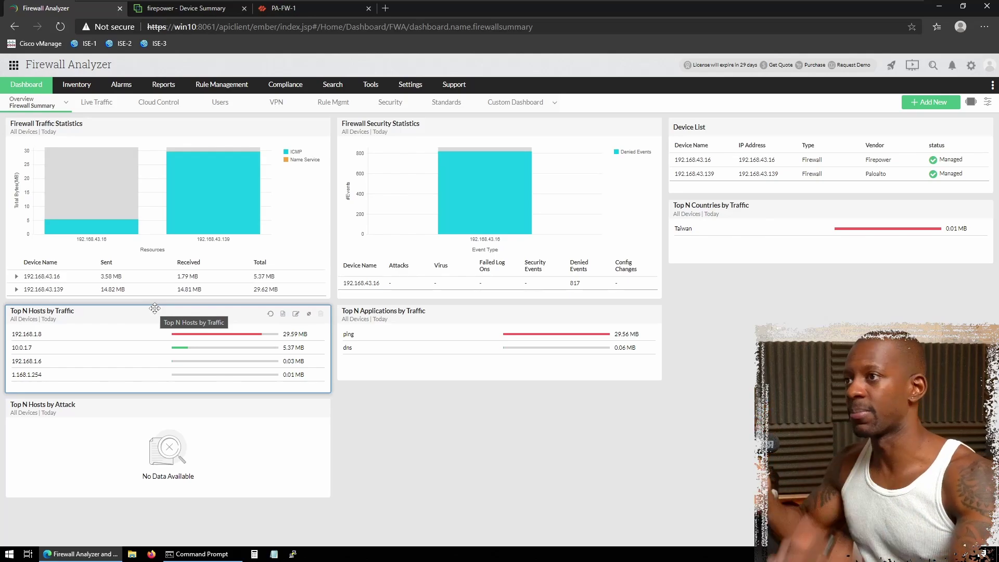
# Step: Review the inventory's devices, then list the five interfaces of both firewalls
pyautogui.click(88, 89)
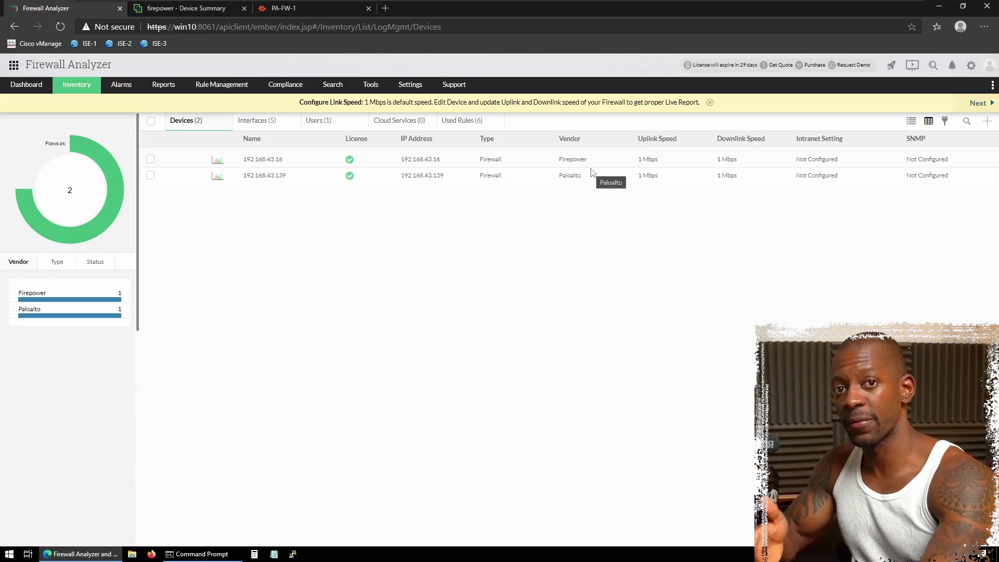
pyautogui.click(261, 130)
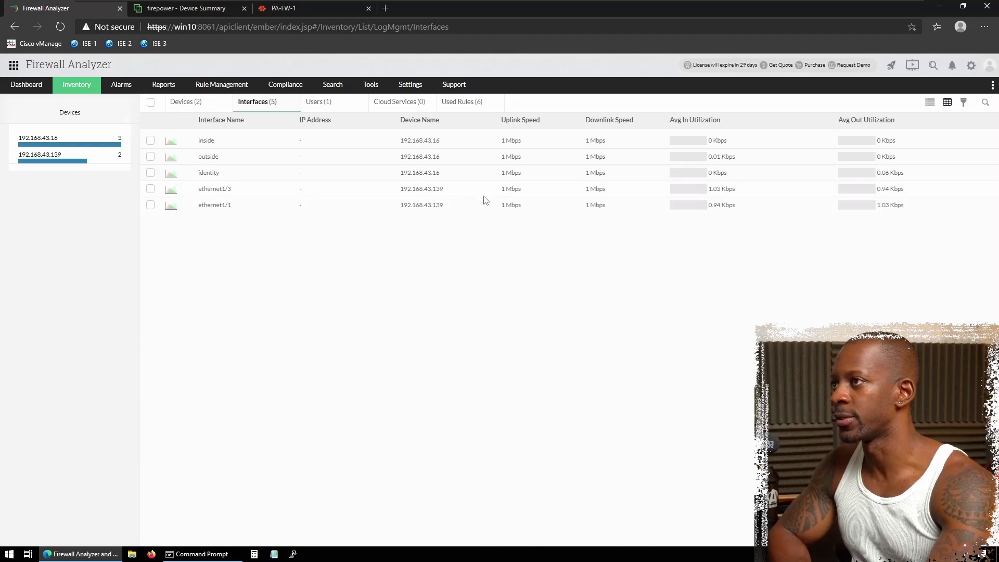
# Step: Review inventory users, then list used rules such as PERMIT_LAN_TO_INTERNET and Allow Inside To Outside
pyautogui.click(311, 105)
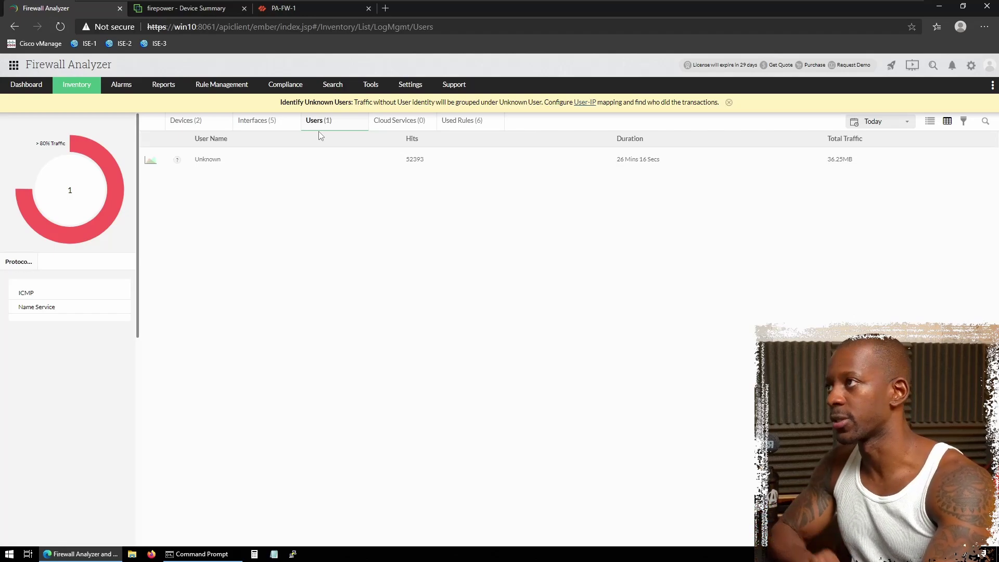
pyautogui.click(461, 125)
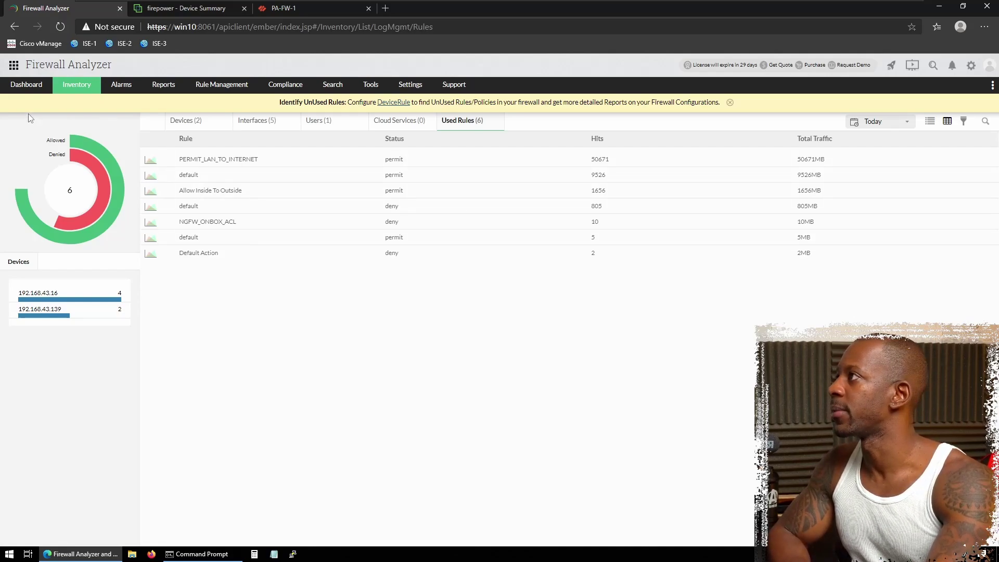
# Step: Check the VPN dashboard, then return to the Firewall Summary showing 30.88 MB for 192.168.43.139
pyautogui.moveTo(32, 88)
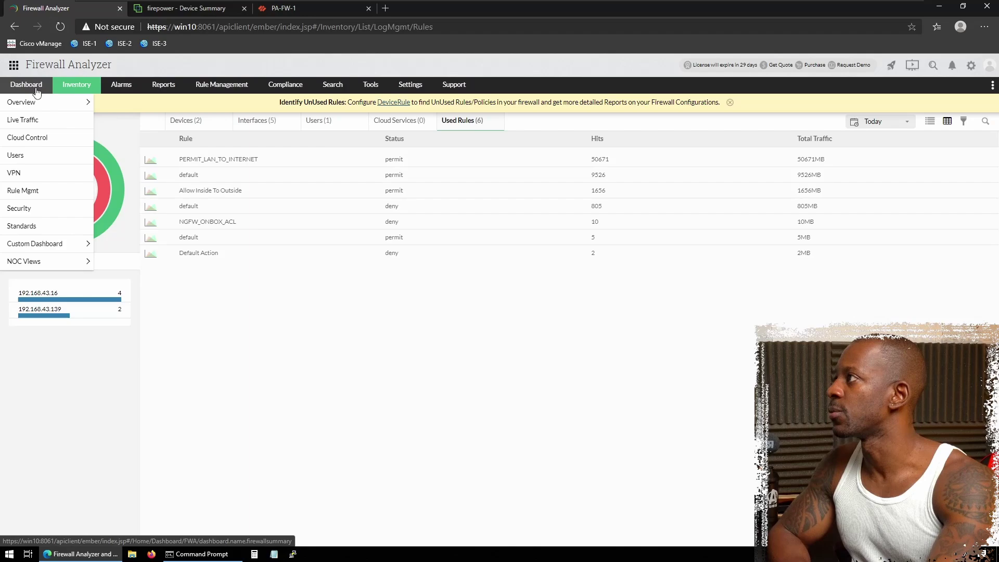
pyautogui.click(39, 173)
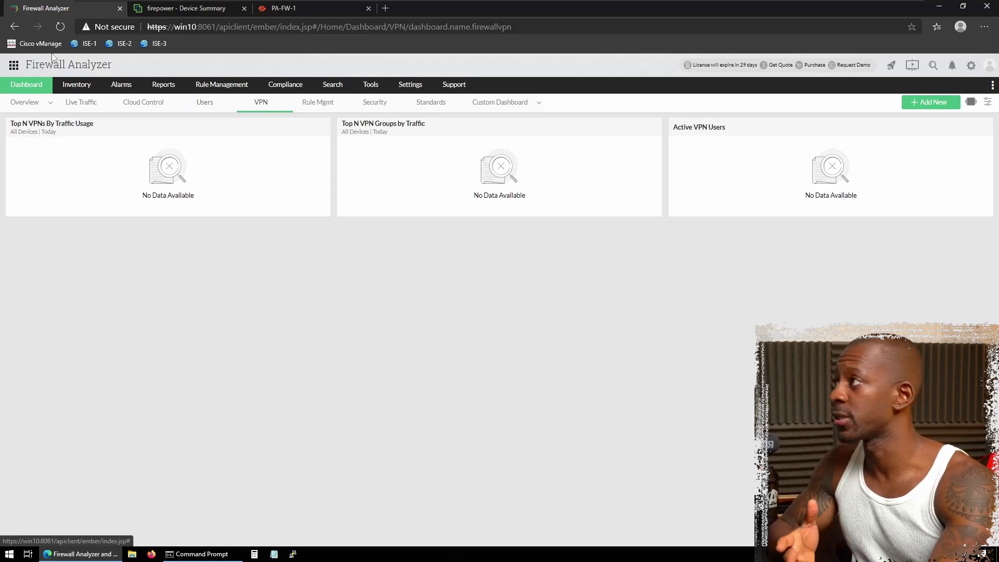
pyautogui.click(34, 86)
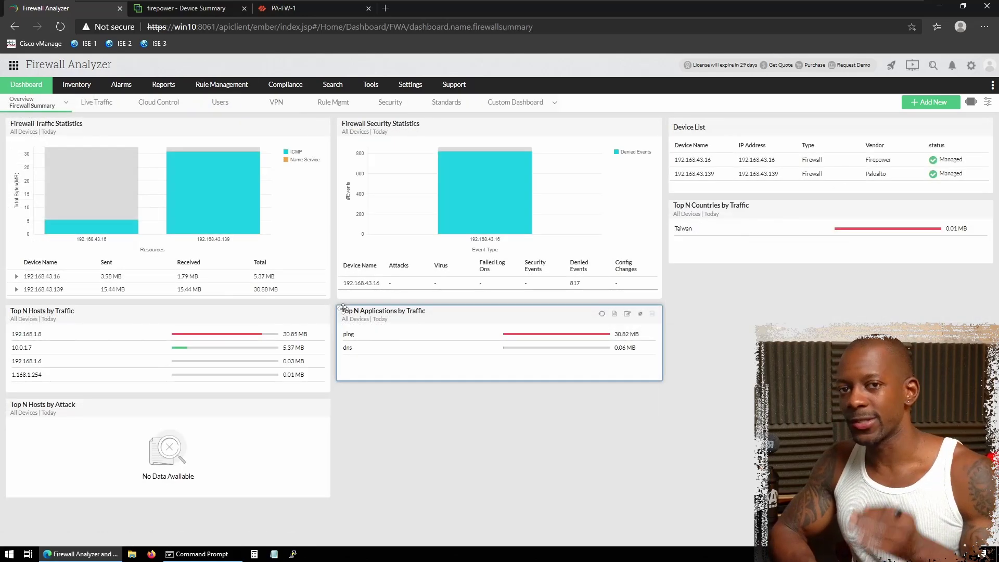